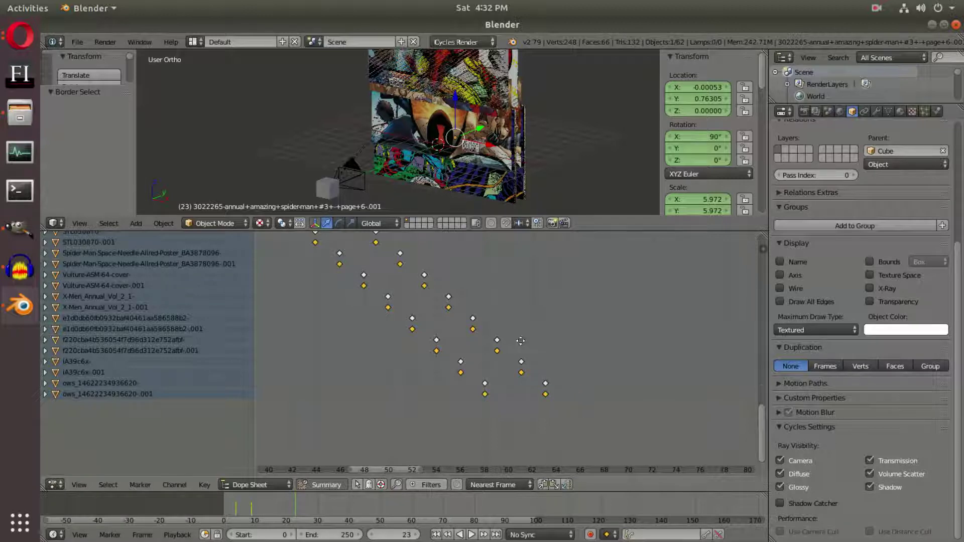
- Enlarge the 3D viewport above the dope sheet and show the comic page stack more from the side
{"action": "scroll", "coordinate": [504, 346], "scroll_direction": "down", "scroll_amount": 9}
{"action": "middle_click_drag", "start_coordinate": [513, 301], "coordinate": [450, 345]}
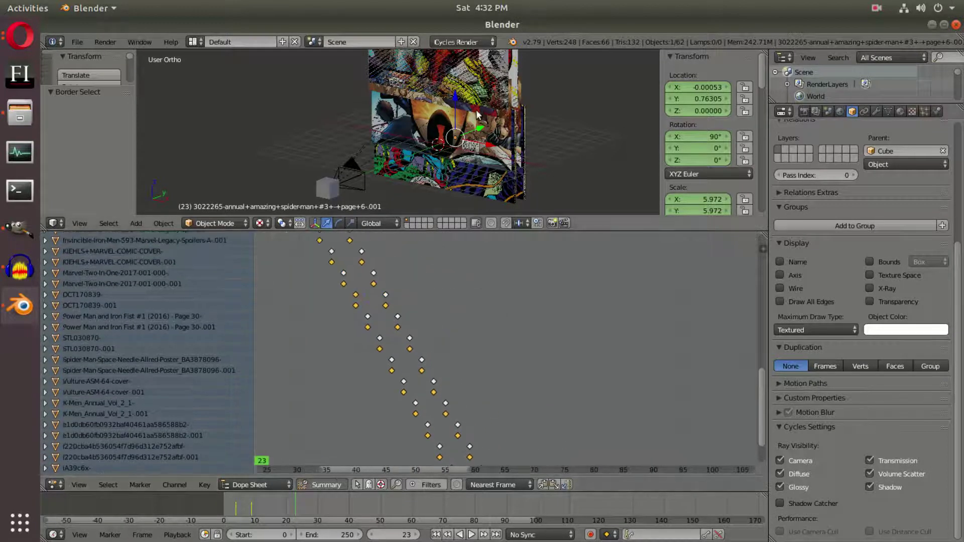
{"action": "left_click_drag", "start_coordinate": [185, 231], "coordinate": [188, 266]}
{"action": "middle_click_drag", "start_coordinate": [512, 210], "coordinate": [475, 202]}
{"action": "scroll", "coordinate": [391, 368], "scroll_direction": "up", "scroll_amount": 2}
{"action": "scroll", "coordinate": [302, 353], "scroll_direction": "up", "scroll_amount": 1}
{"action": "middle_click_drag", "start_coordinate": [302, 353], "coordinate": [685, 450]}
- Examine the staggered keyframes of the comic pages in the dope sheet, from the first page to the last
{"action": "key", "text": "b"}
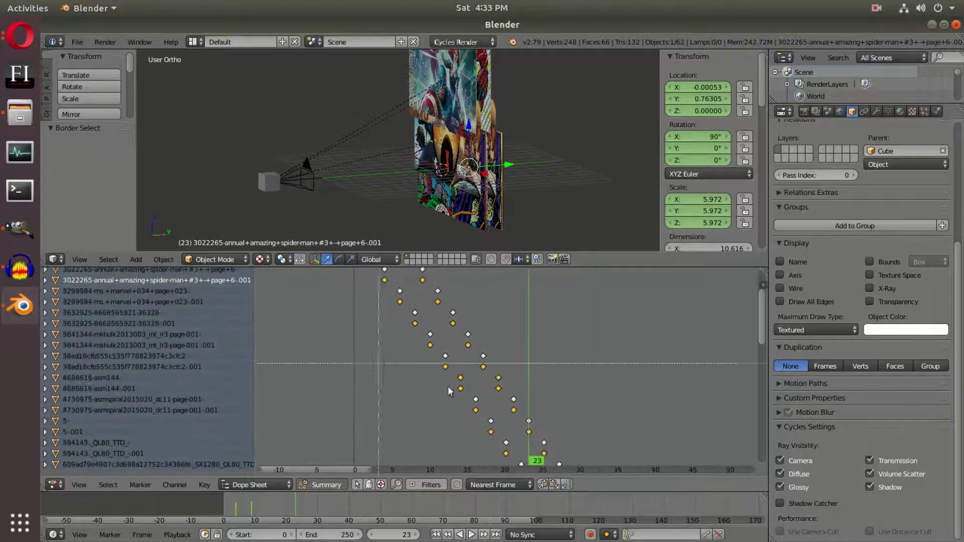
{"action": "left_click_drag", "start_coordinate": [454, 378], "coordinate": [474, 387]}
{"action": "middle_click_drag", "start_coordinate": [483, 321], "coordinate": [715, 449]}
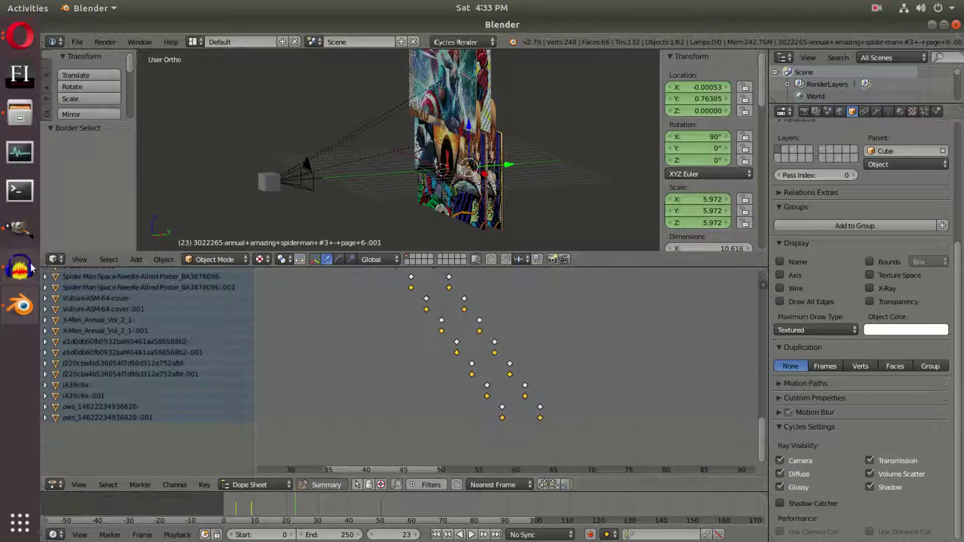
{"action": "middle_click_drag", "start_coordinate": [540, 365], "coordinate": [282, 279]}
{"action": "middle_click_drag", "start_coordinate": [492, 335], "coordinate": [396, 353]}
{"action": "key", "text": "b"}
{"action": "key", "text": "Escape"}
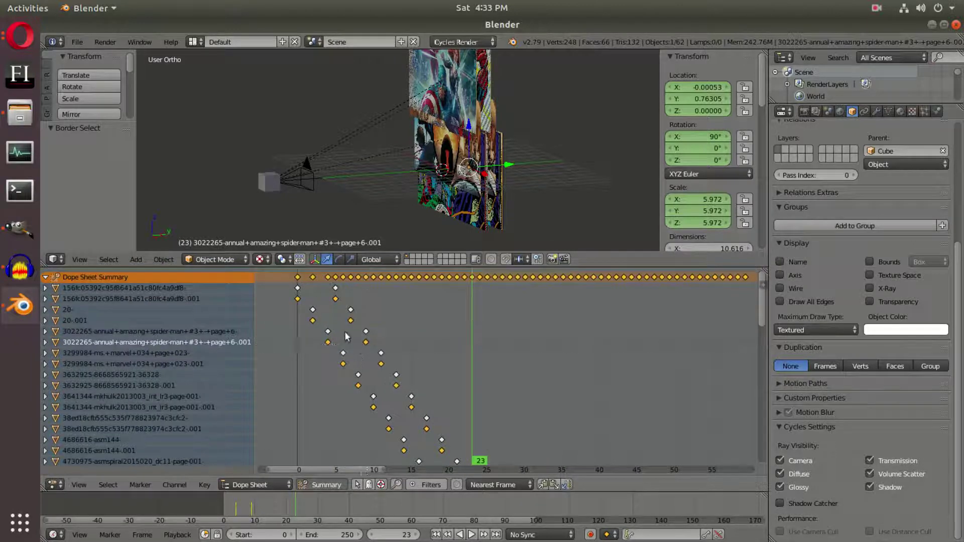
- Move the selected keyframes of the duplicate (.001) pages about 24 frames forward in the dope sheet
{"action": "key", "text": "g"}
{"action": "left_click", "coordinate": [529, 339]}
{"action": "middle_click_drag", "start_coordinate": [530, 339], "coordinate": [271, 431]}
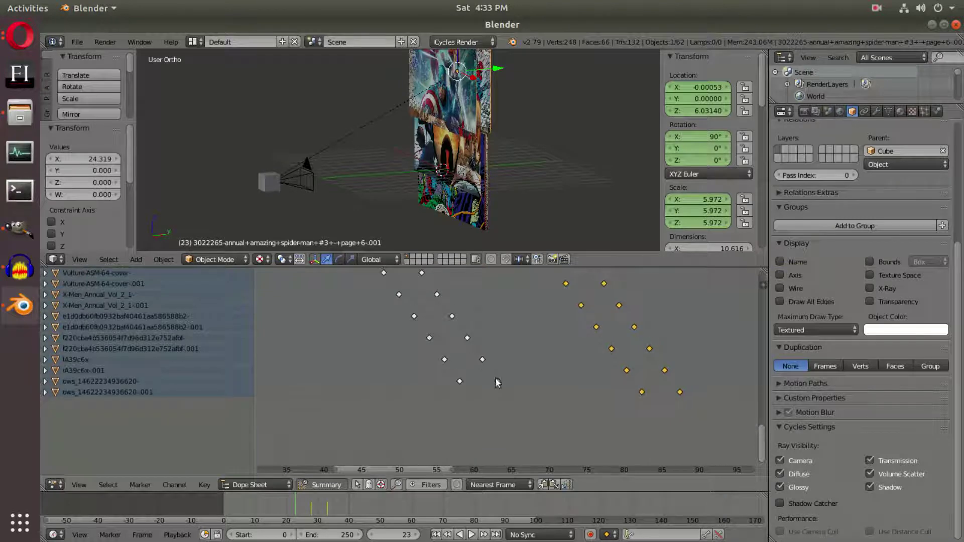
- Set the current frame to 63 at the last original keyframe and move the selected duplicate-page keyframes forward 39 frames to start there
{"action": "left_click", "coordinate": [496, 396]}
{"action": "scroll", "coordinate": [515, 393], "scroll_direction": "up", "scroll_amount": 6}
{"action": "scroll", "coordinate": [511, 379], "scroll_direction": "down", "scroll_amount": 8}
{"action": "middle_click_drag", "start_coordinate": [483, 314], "coordinate": [494, 467]}
{"action": "middle_click_drag", "start_coordinate": [357, 344], "coordinate": [384, 432]}
{"action": "key", "text": "g"}
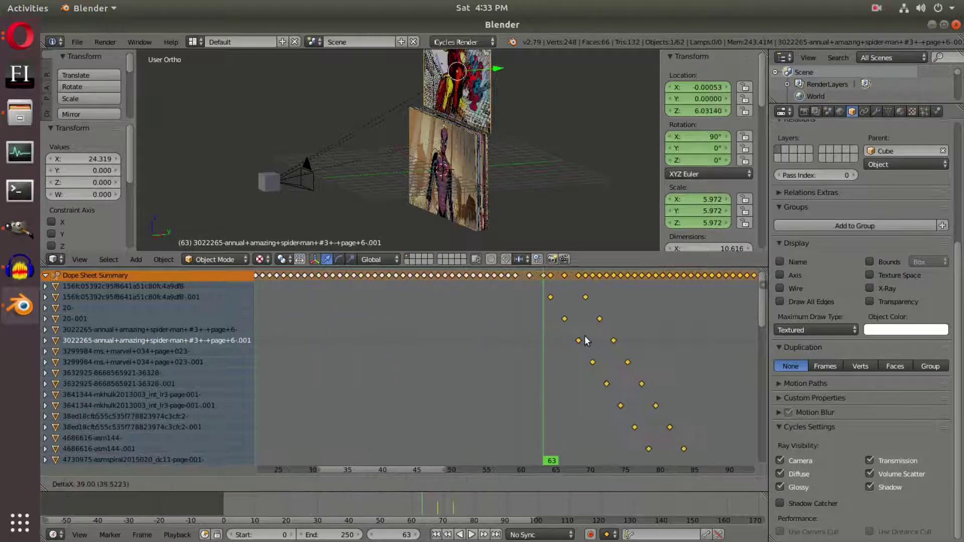
{"action": "left_click", "coordinate": [576, 340]}
- Step back and forth through the frames around 63 to check the transition from the original to the duplicate pages
{"action": "key", "text": "Right"}
{"action": "key", "text": "Right"}
{"action": "key", "text": "Right"}
{"action": "key", "text": "Left"}
{"action": "key", "text": "Left"}
{"action": "key", "text": "Left"}
{"action": "key", "text": "Left"}
{"action": "key", "text": "Left"}
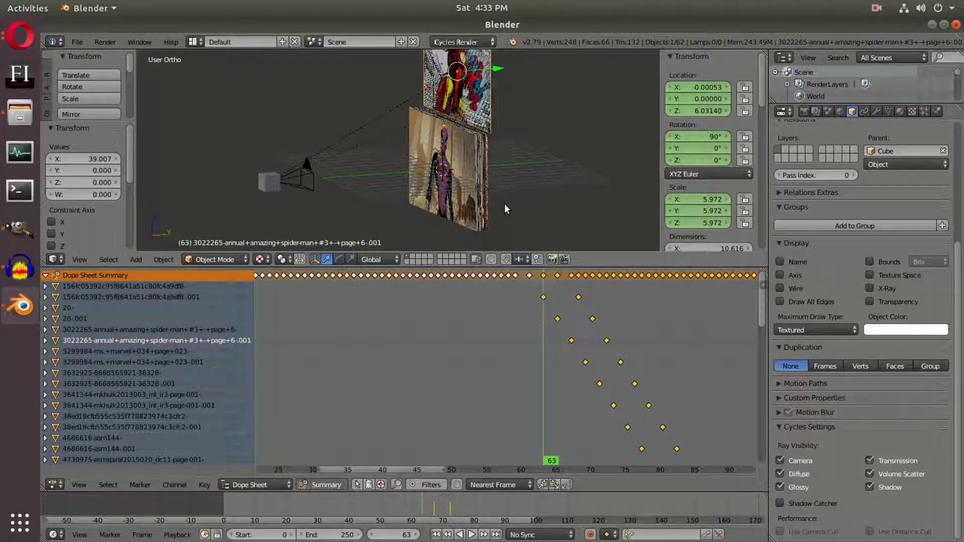
{"action": "key", "text": "Right"}
{"action": "key", "text": "Right"}
{"action": "key", "text": "Right"}
{"action": "key", "text": "Left"}
{"action": "key", "text": "Right"}
{"action": "key", "text": "Right"}
{"action": "key", "text": "Right"}
{"action": "key", "text": "Right"}
{"action": "key", "text": "Left"}
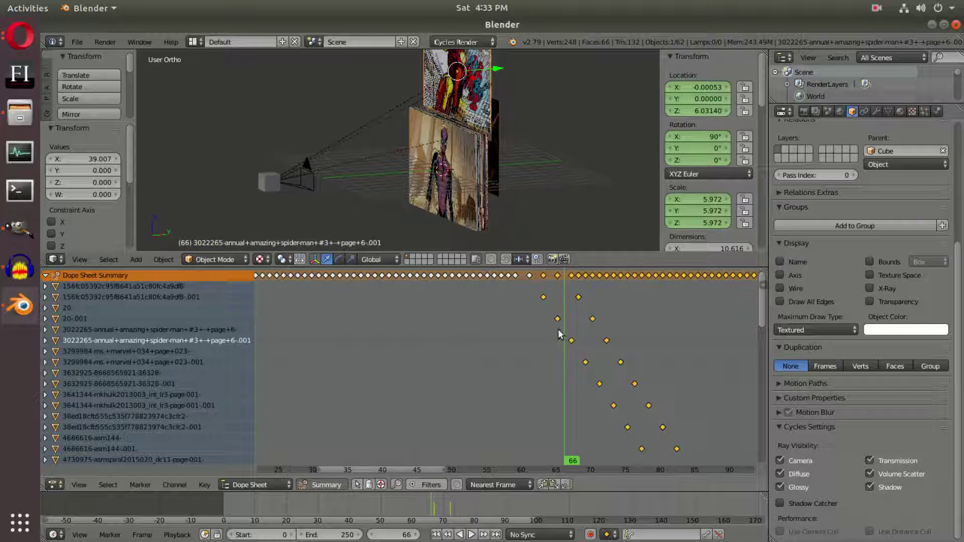
- Shift the selected duplicate-page keyframes earlier so they start at frame 60, previewing the transition between moves
{"action": "key", "text": "g"}
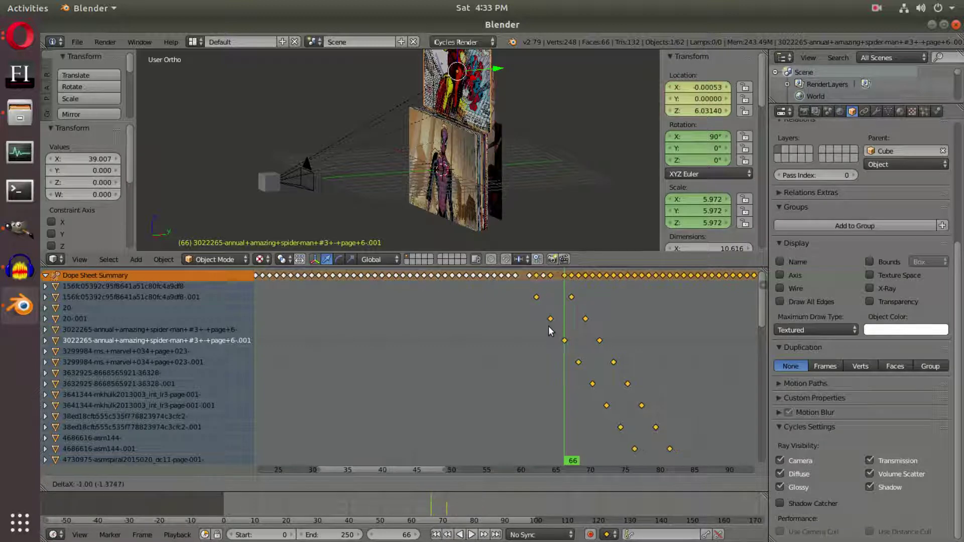
{"action": "left_click", "coordinate": [541, 321]}
{"action": "left_click", "coordinate": [525, 335]}
{"action": "key", "text": "alt+a"}
{"action": "left_click_drag", "start_coordinate": [524, 335], "coordinate": [606, 365]}
{"action": "key", "text": "g"}
{"action": "left_click", "coordinate": [547, 340]}
- Merge the dope sheet area into the 3D viewport so that the viewport fills the space above the timeline
{"action": "scroll", "coordinate": [276, 188], "scroll_direction": "down", "scroll_amount": 1}
{"action": "middle_click_drag", "start_coordinate": [276, 187], "coordinate": [264, 186]}
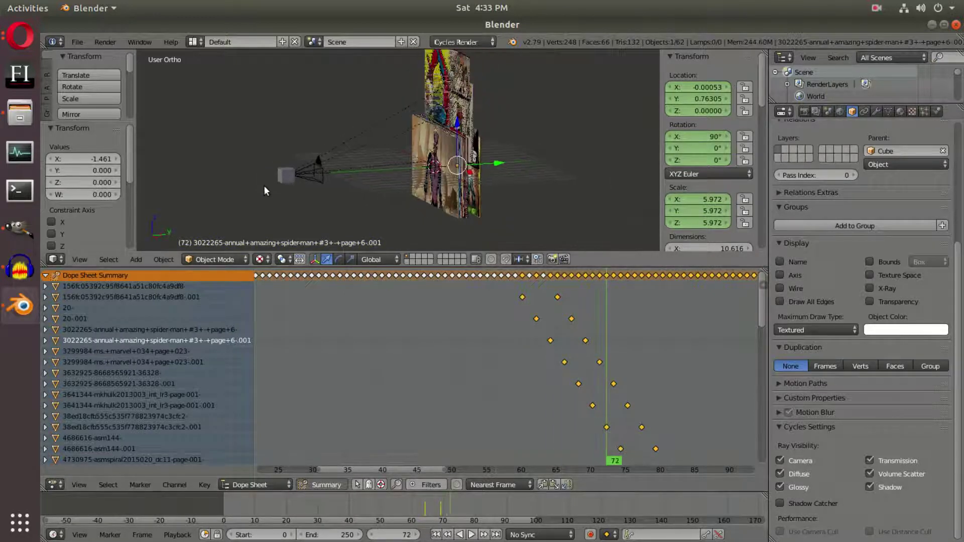
{"action": "left_click_drag", "start_coordinate": [49, 272], "coordinate": [131, 322]}
{"action": "scroll", "coordinate": [484, 306], "scroll_direction": "up", "scroll_amount": 3}
- Play the page animation and scrub the timeline to about frame 115 to check the flipping pages
{"action": "key", "text": "shift+Left"}
{"action": "key", "text": "alt+a"}
{"action": "left_click_drag", "start_coordinate": [309, 519], "coordinate": [538, 515]}
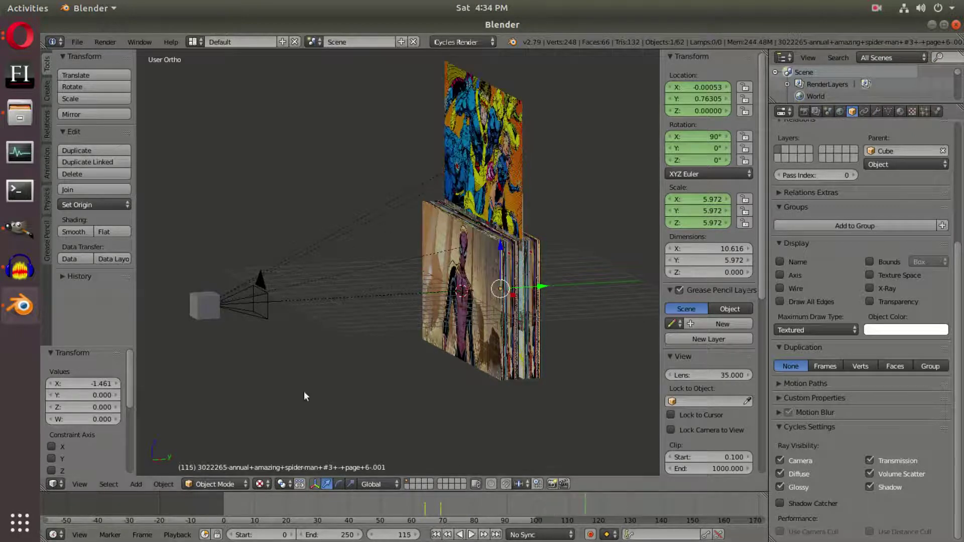
{"action": "key", "text": "alt+a"}
- Move the cube behind the camera by about -1.887 along the Y axis
{"action": "right_click", "coordinate": [202, 305]}
{"action": "scroll", "coordinate": [417, 500], "scroll_direction": "down", "scroll_amount": 2}
{"action": "left_click_drag", "start_coordinate": [252, 302], "coordinate": [201, 304]}
- Play the animation from frame 0 and view it through the camera
{"action": "left_click_drag", "start_coordinate": [544, 505], "coordinate": [230, 515]}
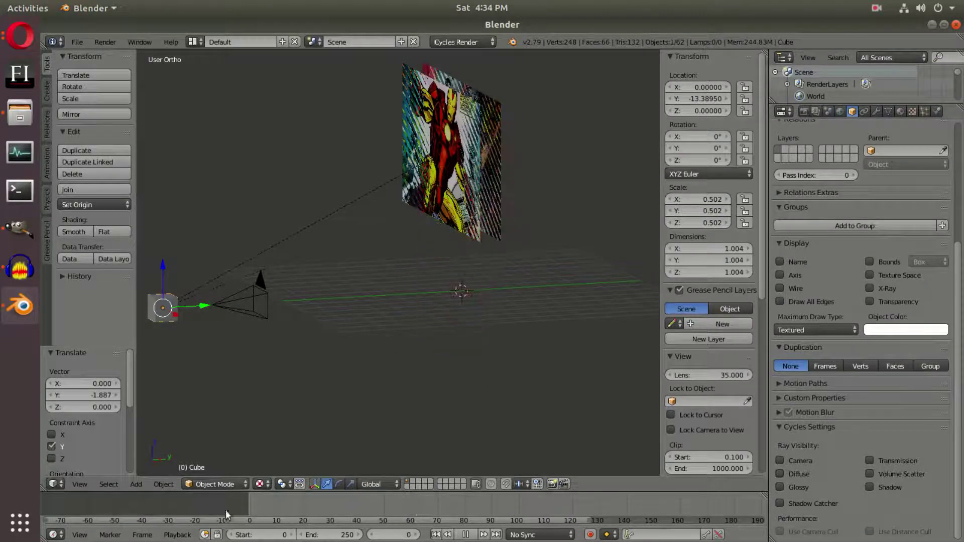
{"action": "left_click", "coordinate": [470, 534]}
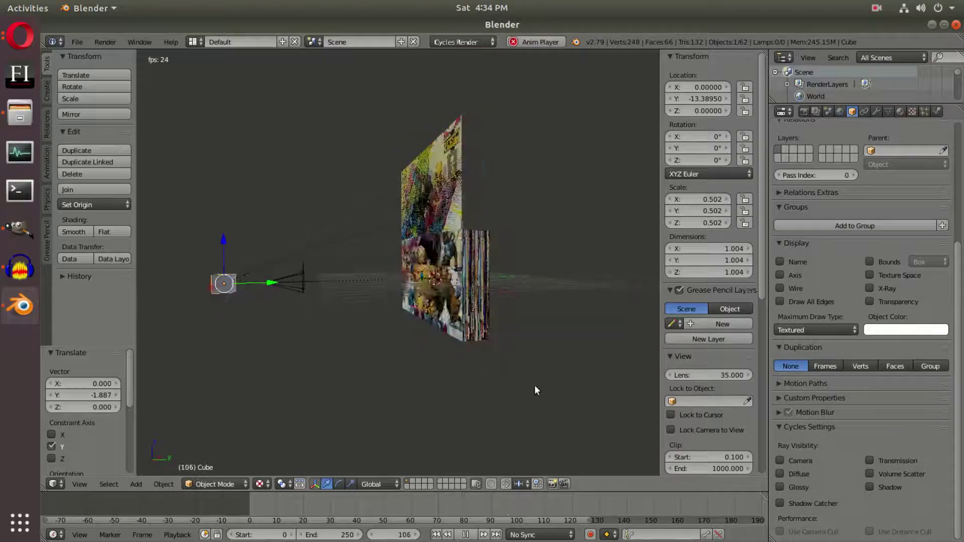
{"action": "key", "text": "KP_0"}
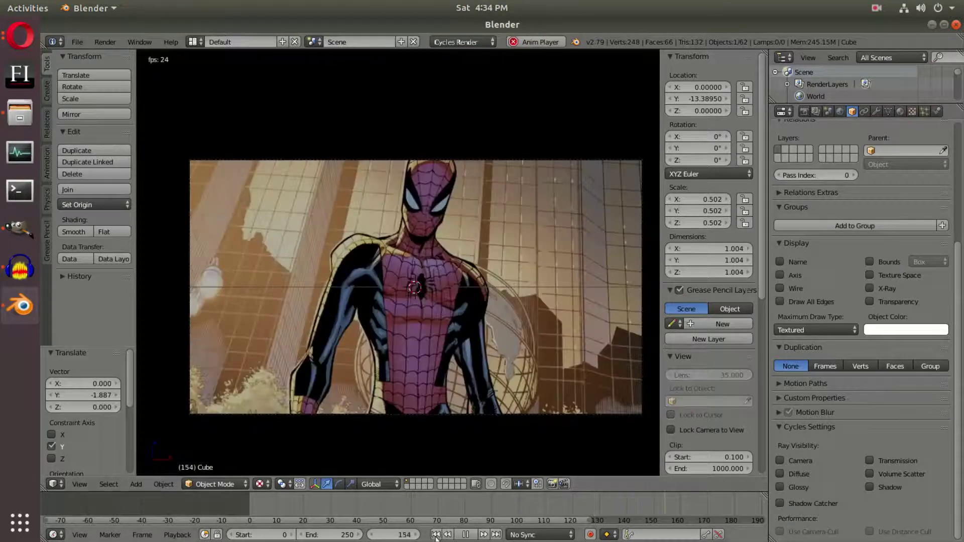
- Display the timeline in seconds, fit its range to about ten seconds, and pause playback at frame 124
{"action": "left_click", "coordinate": [80, 535]}
{"action": "left_click", "coordinate": [89, 519]}
{"action": "middle_click_drag", "start_coordinate": [524, 515], "coordinate": [424, 516]}
{"action": "scroll", "coordinate": [437, 516], "scroll_direction": "down", "scroll_amount": 3}
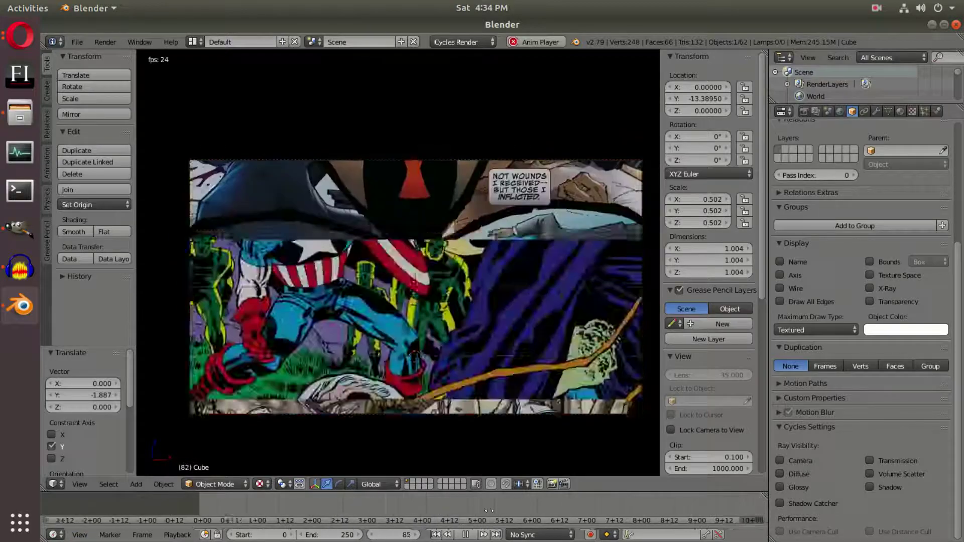
{"action": "scroll", "coordinate": [597, 500], "scroll_direction": "up", "scroll_amount": 1}
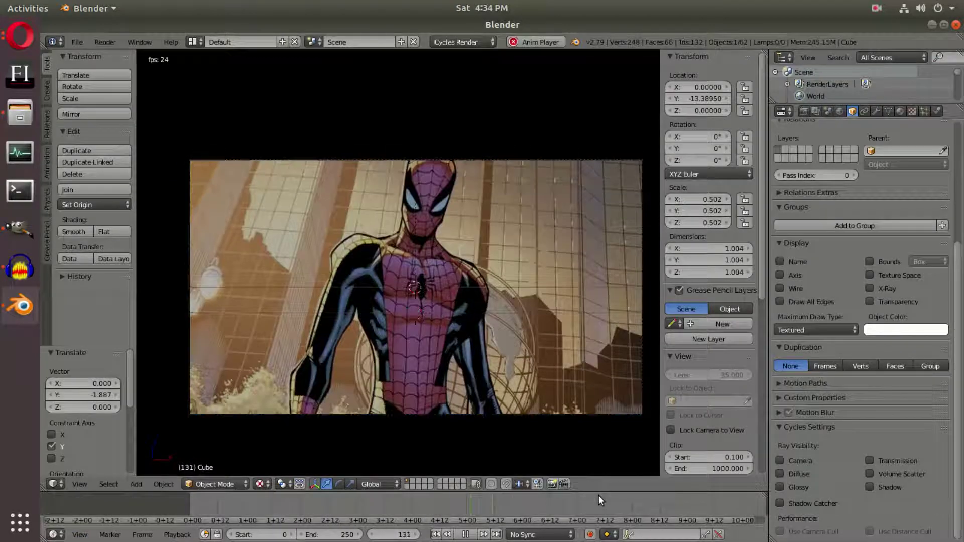
{"action": "left_click", "coordinate": [437, 509]}
{"action": "left_click", "coordinate": [471, 532]}
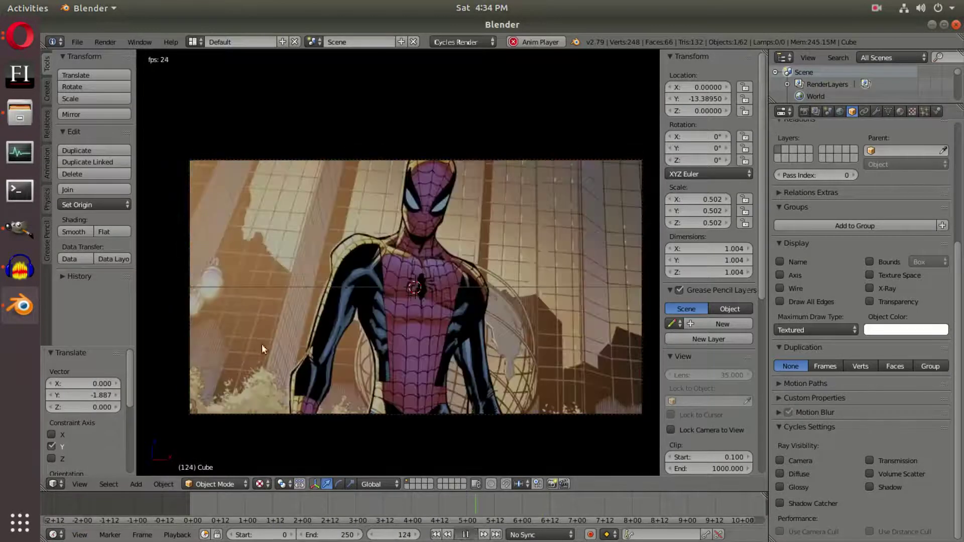
- Switch to the Opera browser and play the Marvel Intro HD reference video, pausing at 0:10
{"action": "left_click", "coordinate": [18, 34]}
{"action": "left_click", "coordinate": [140, 68]}
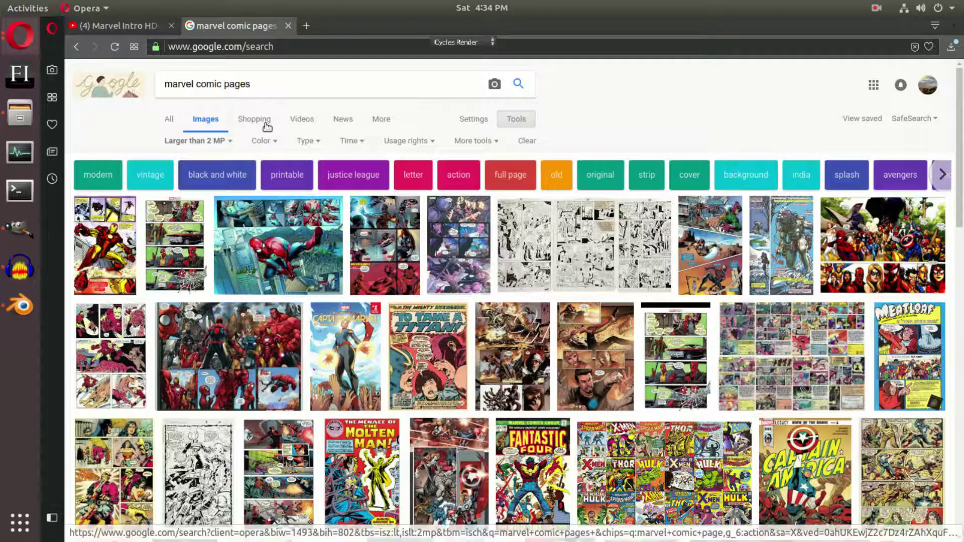
{"action": "left_click", "coordinate": [158, 25]}
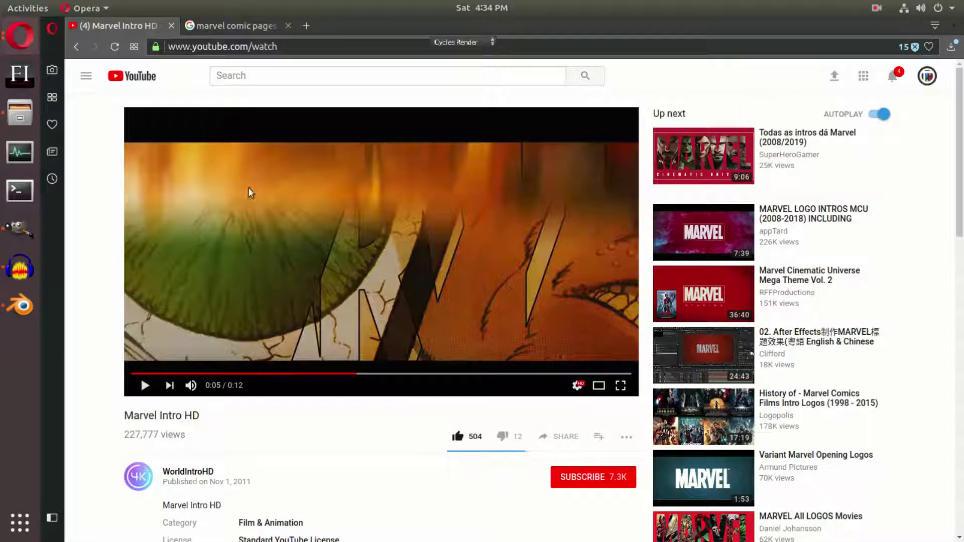
{"action": "left_click", "coordinate": [367, 319]}
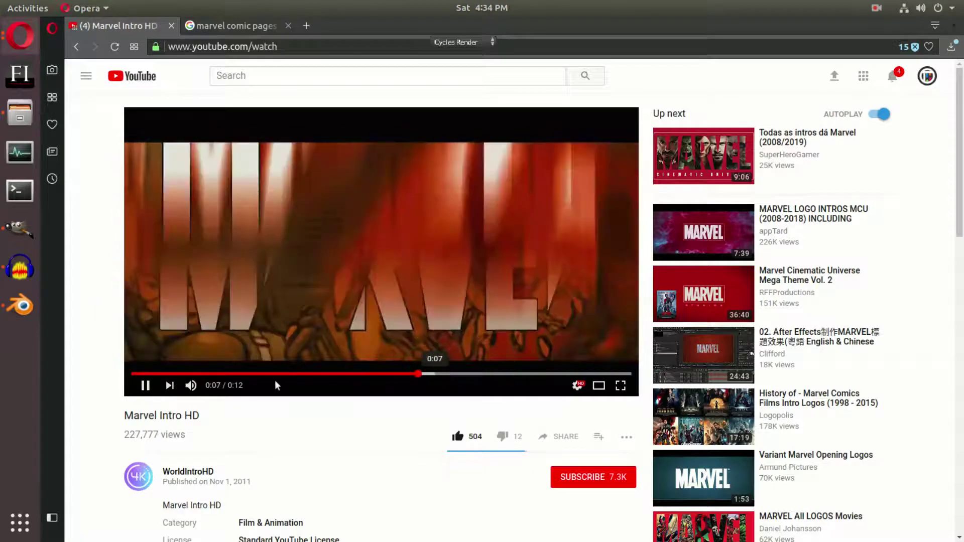
{"action": "left_click", "coordinate": [143, 386]}
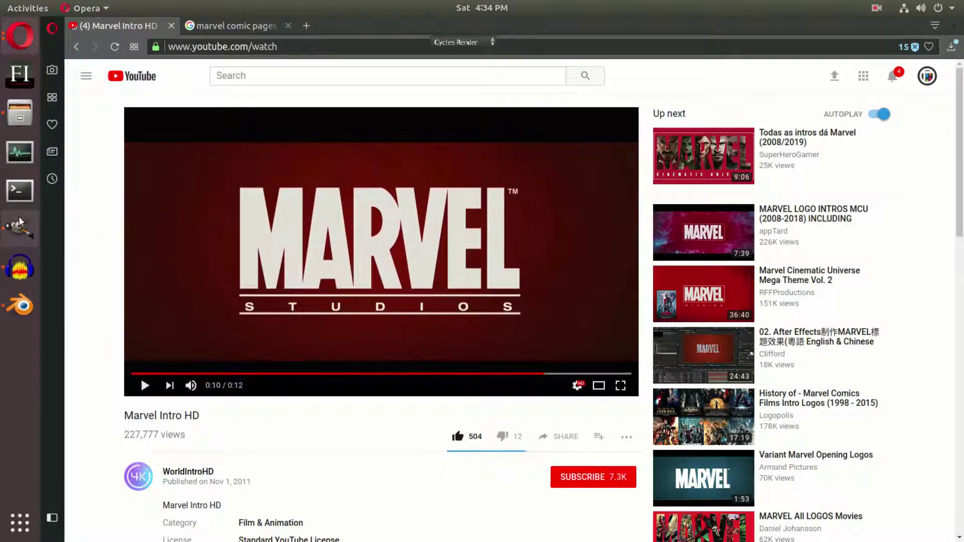
- Switch back to Blender and review the page animation from outside the camera, scrubbing and playing it from several angles
{"action": "left_click", "coordinate": [20, 305]}
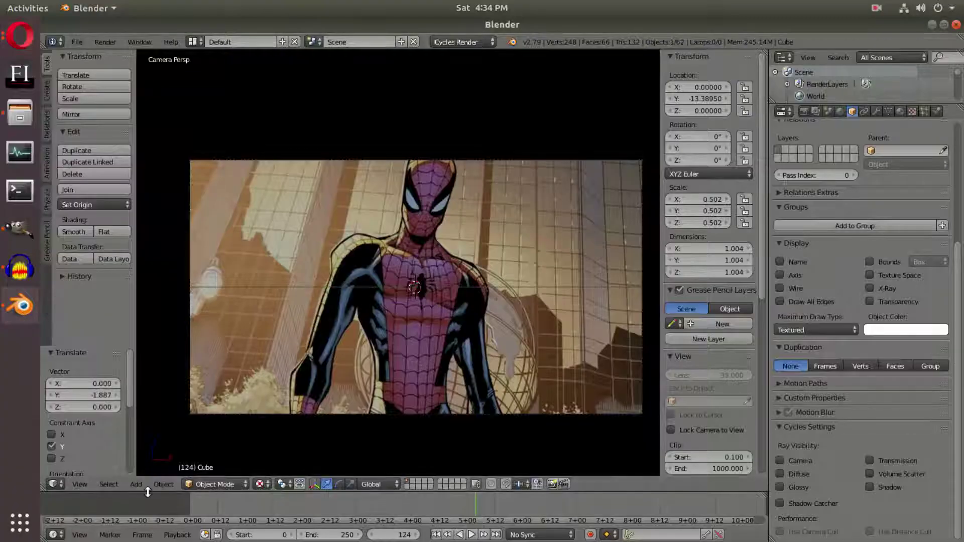
{"action": "left_click_drag", "start_coordinate": [127, 490], "coordinate": [139, 486]}
{"action": "middle_click_drag", "start_coordinate": [555, 298], "coordinate": [354, 416]}
{"action": "scroll", "coordinate": [522, 312], "scroll_direction": "down", "scroll_amount": 4}
{"action": "left_click_drag", "start_coordinate": [198, 497], "coordinate": [361, 507]}
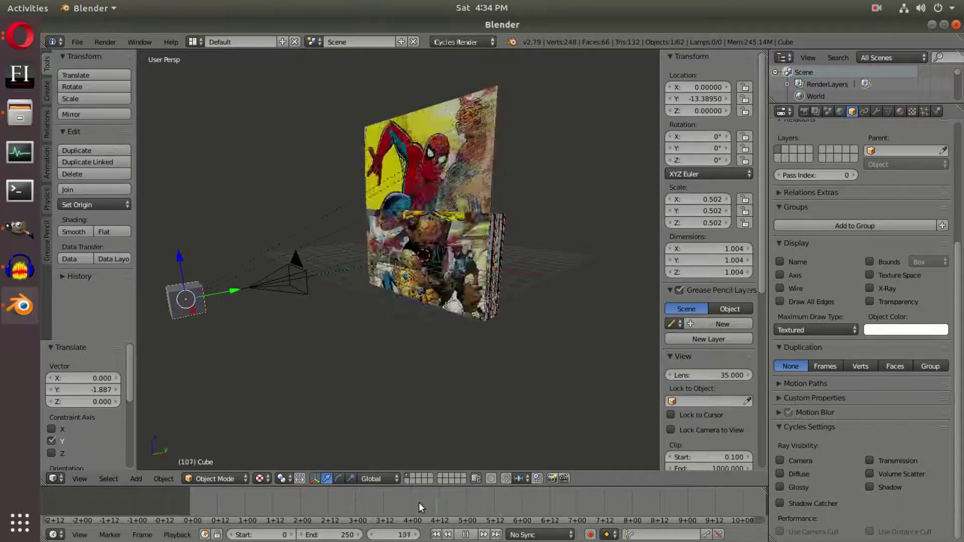
{"action": "middle_click_drag", "start_coordinate": [480, 363], "coordinate": [420, 369]}
{"action": "key", "text": "Escape"}
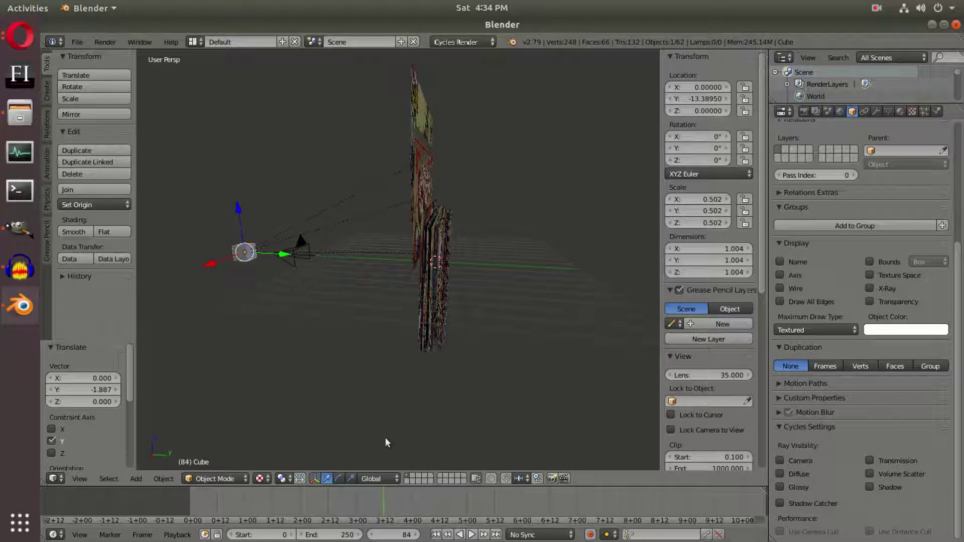
{"action": "key", "text": "alt+a"}
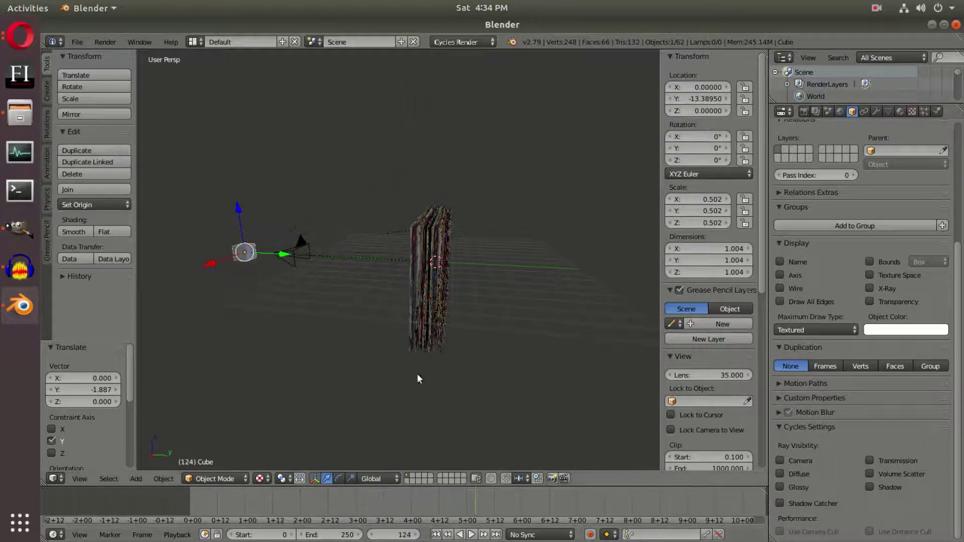
{"action": "middle_click_drag", "start_coordinate": [418, 374], "coordinate": [463, 369]}
{"action": "middle_click_drag", "start_coordinate": [502, 147], "coordinate": [519, 303]}
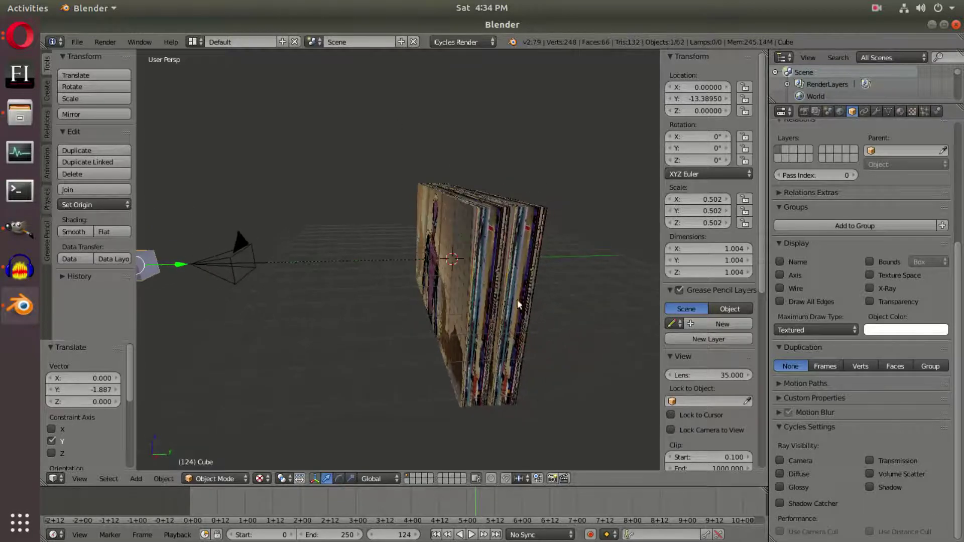
- Switch to GIMP and view the cropped Vulture-ASM-64 cover image
{"action": "left_click", "coordinate": [19, 228]}
{"action": "left_click", "coordinate": [203, 51]}
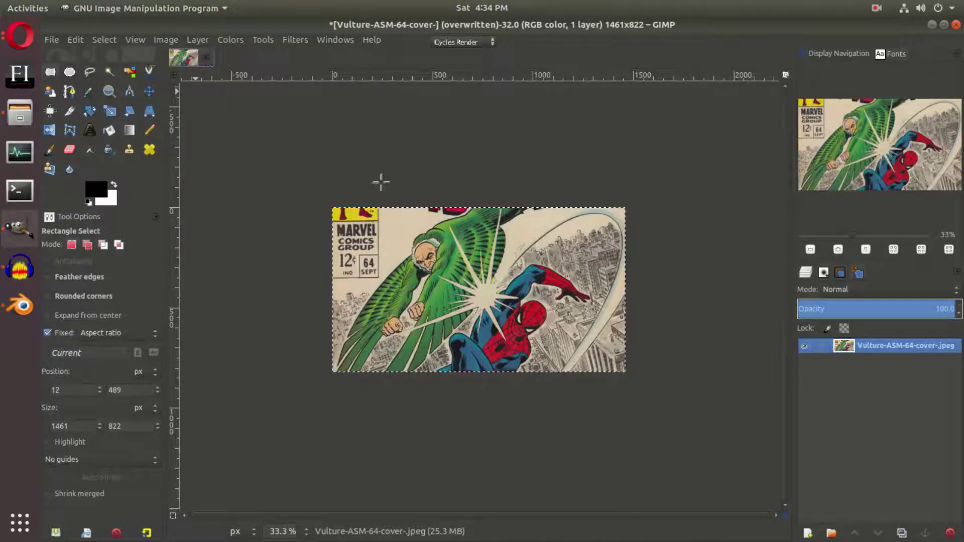
{"action": "left_click", "coordinate": [426, 362]}
- Switch back to Blender and play the animation from the start through the camera, stopping at frame 46
{"action": "left_click", "coordinate": [21, 304]}
{"action": "key", "text": "KP_0"}
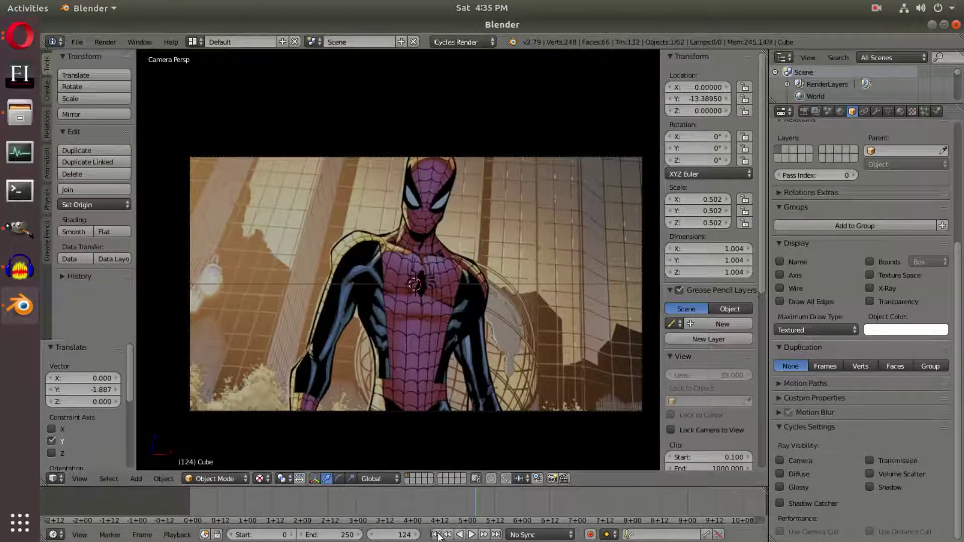
{"action": "left_click", "coordinate": [435, 535]}
{"action": "left_click", "coordinate": [471, 535]}
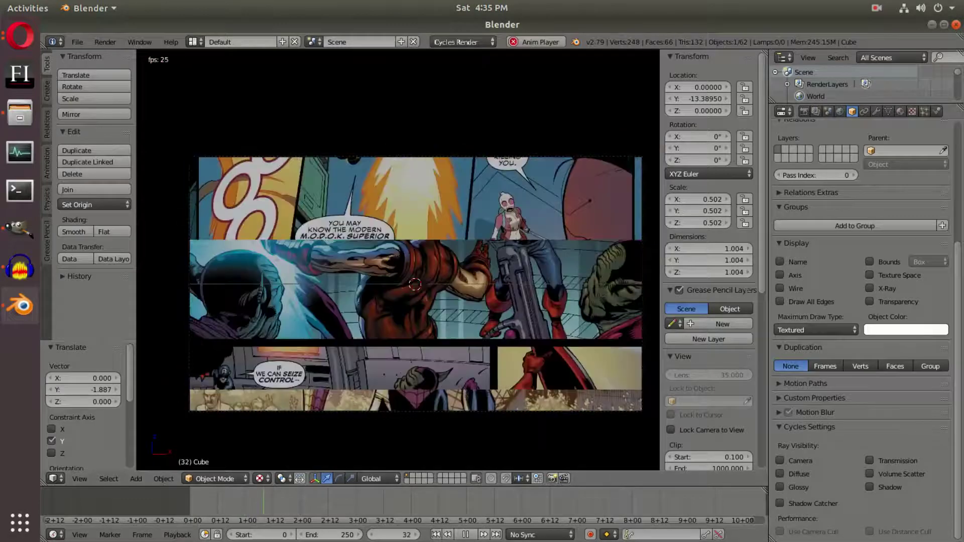
{"action": "key", "text": "alt+a"}
- Start a test render of frame 46, bring up the render settings, and cancel the render after inspecting it
{"action": "left_click", "coordinate": [105, 41]}
{"action": "left_click", "coordinate": [120, 56]}
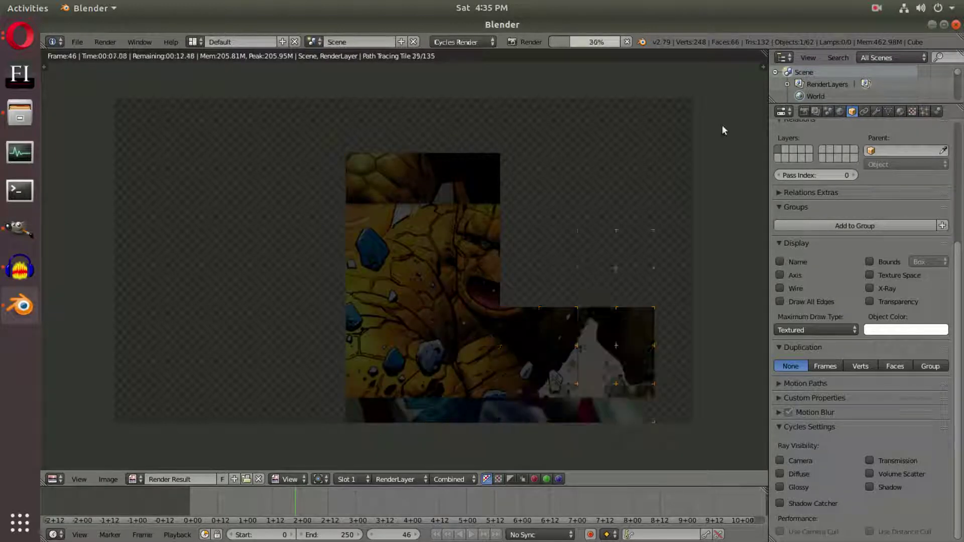
{"action": "left_click", "coordinate": [803, 111]}
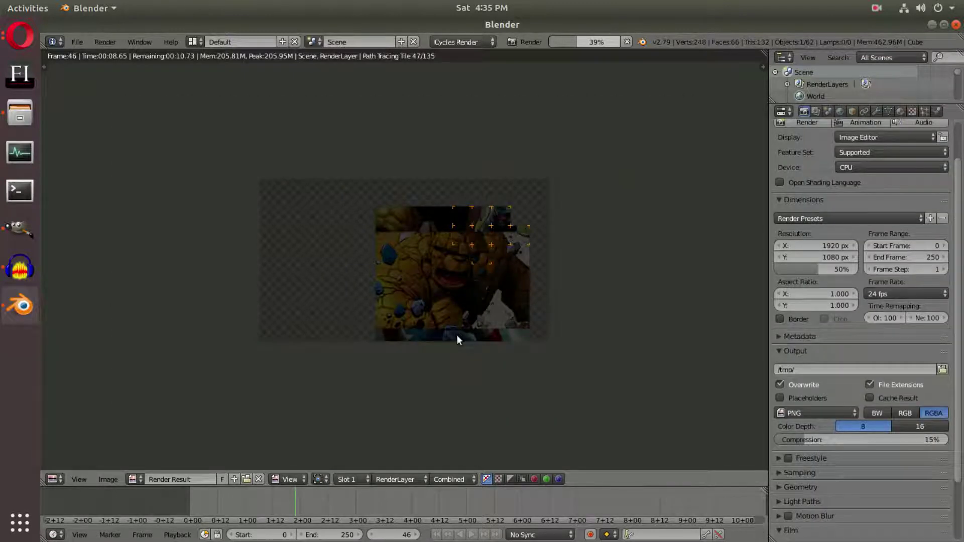
{"action": "scroll", "coordinate": [544, 387], "scroll_direction": "up", "scroll_amount": 1}
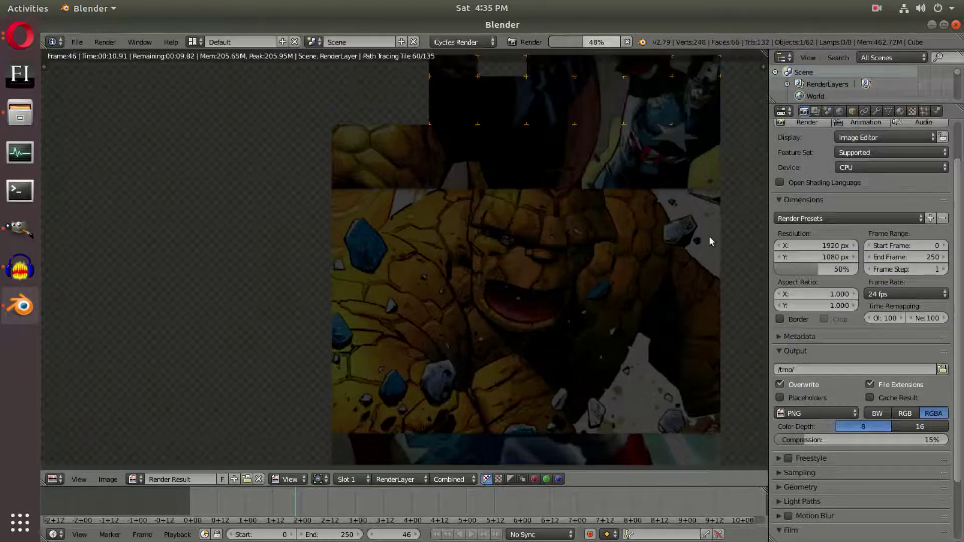
{"action": "scroll", "coordinate": [548, 148], "scroll_direction": "down", "scroll_amount": 2}
{"action": "key", "text": "Escape"}
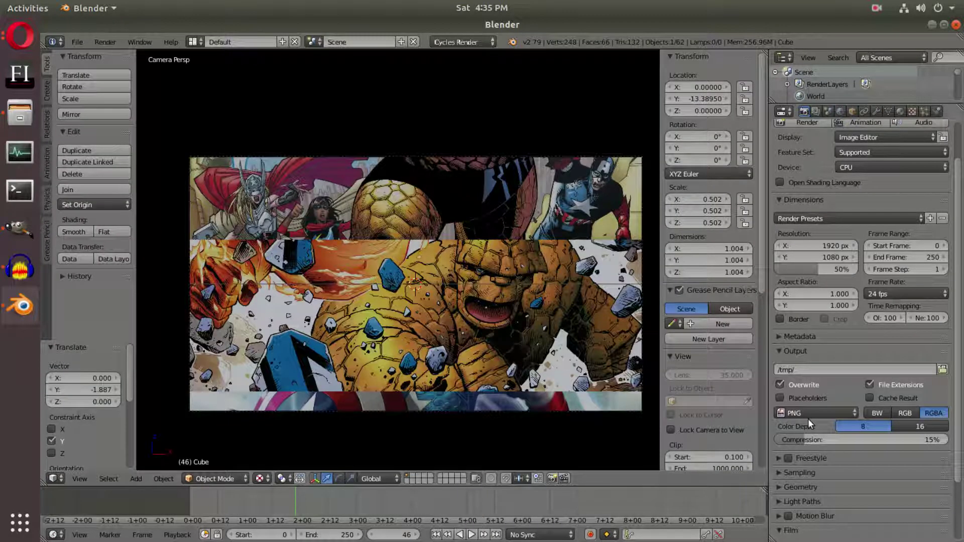
- Enable motion blur in the render settings and render frame 46 again
{"action": "scroll", "coordinate": [808, 418], "scroll_direction": "down", "scroll_amount": 3}
{"action": "left_click", "coordinate": [789, 441]}
{"action": "left_click", "coordinate": [779, 442]}
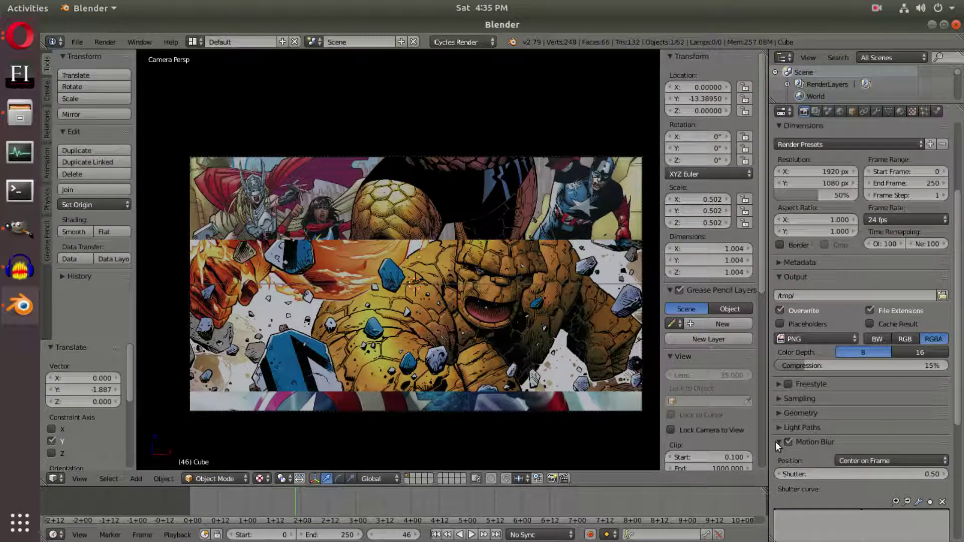
{"action": "left_click", "coordinate": [778, 442]}
{"action": "key", "text": "F12"}
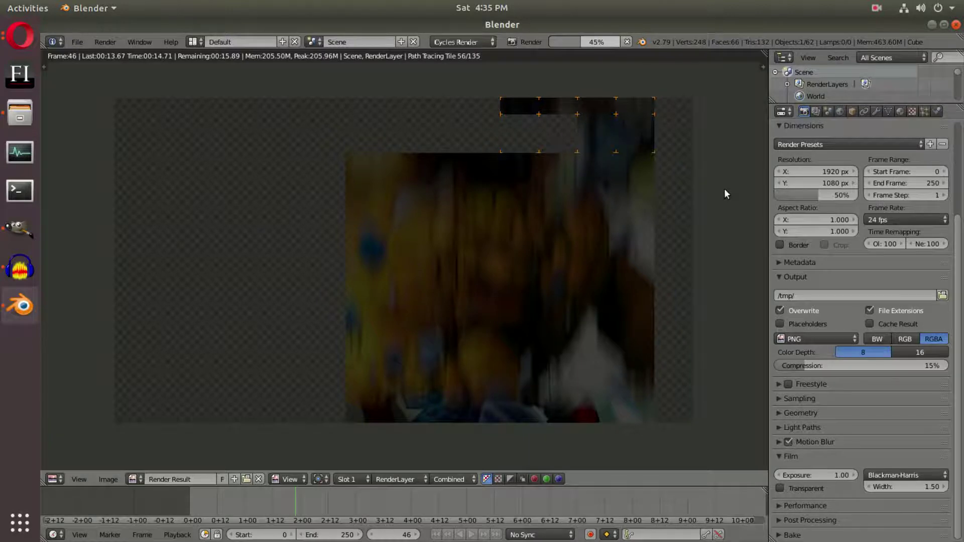
- Leave the running render, add a spot lamp at the scene's origin and rotate it 90° about the X axis
{"action": "key", "text": "Escape"}
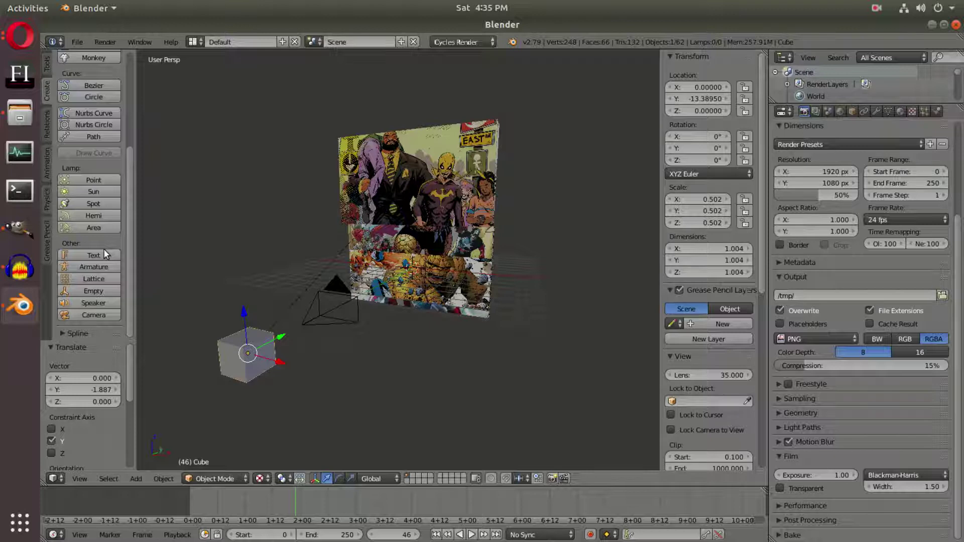
{"action": "left_click", "coordinate": [94, 203]}
{"action": "key", "text": "r"}
{"action": "key", "text": "x"}
{"action": "key", "text": "9"}
{"action": "key", "text": "0"}
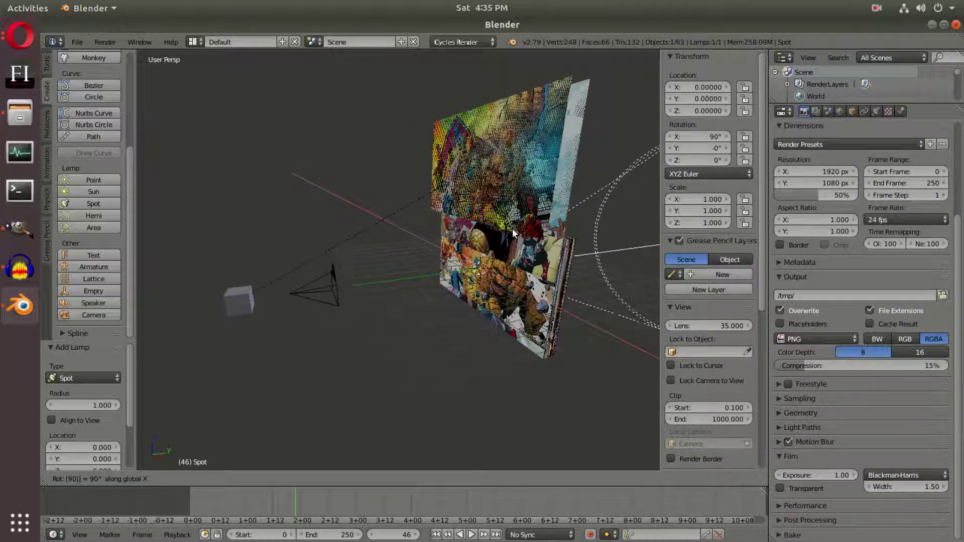
{"action": "key", "text": "Return"}
- Move the spot lamp along Y to about -11.32, placing it just behind the camera and facing the pages
{"action": "key", "text": "g"}
{"action": "key", "text": "y"}
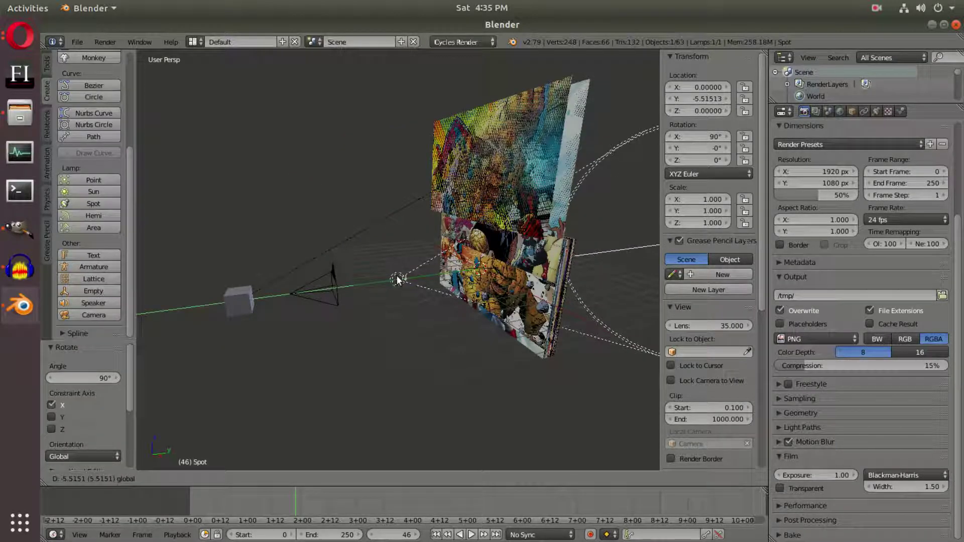
{"action": "left_click", "coordinate": [318, 281]}
{"action": "middle_click_drag", "start_coordinate": [536, 289], "coordinate": [319, 287]}
{"action": "key", "text": "g"}
{"action": "left_click_drag", "start_coordinate": [316, 290], "coordinate": [315, 290]}
{"action": "mouse_move", "coordinate": [315, 290]}
{"action": "middle_mouse_down"}
{"action": "mouse_move", "coordinate": [391, 278]}
{"action": "mouse_move", "coordinate": [422, 302]}
{"action": "middle_mouse_up"}
- Preview the scene in rendered viewport shading and set the world background colour to black
{"action": "left_click", "coordinate": [262, 479]}
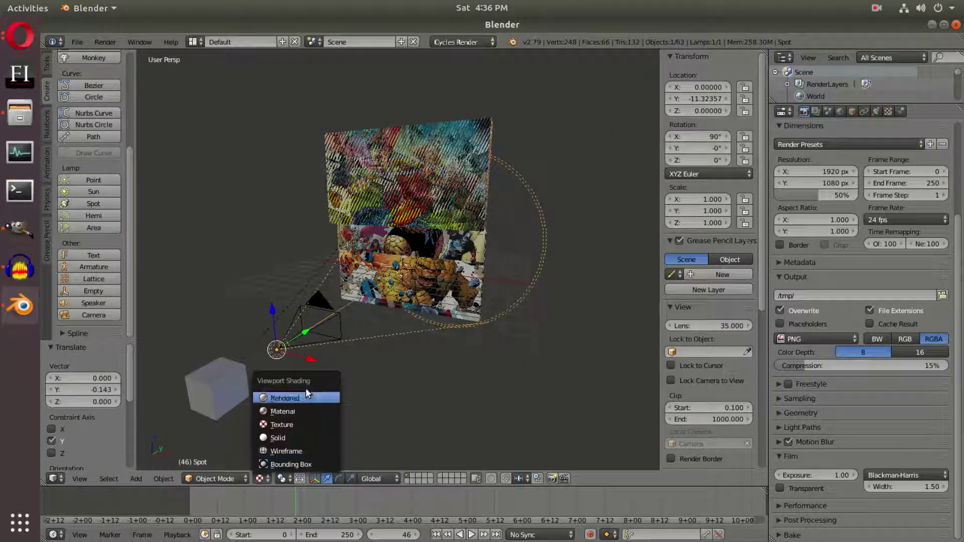
{"action": "left_click", "coordinate": [297, 398]}
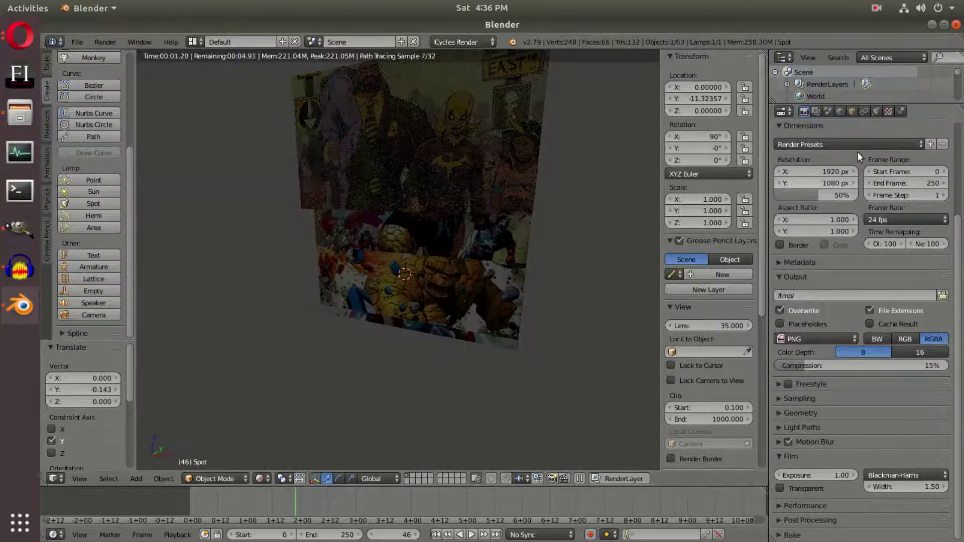
{"action": "left_click", "coordinate": [877, 111]}
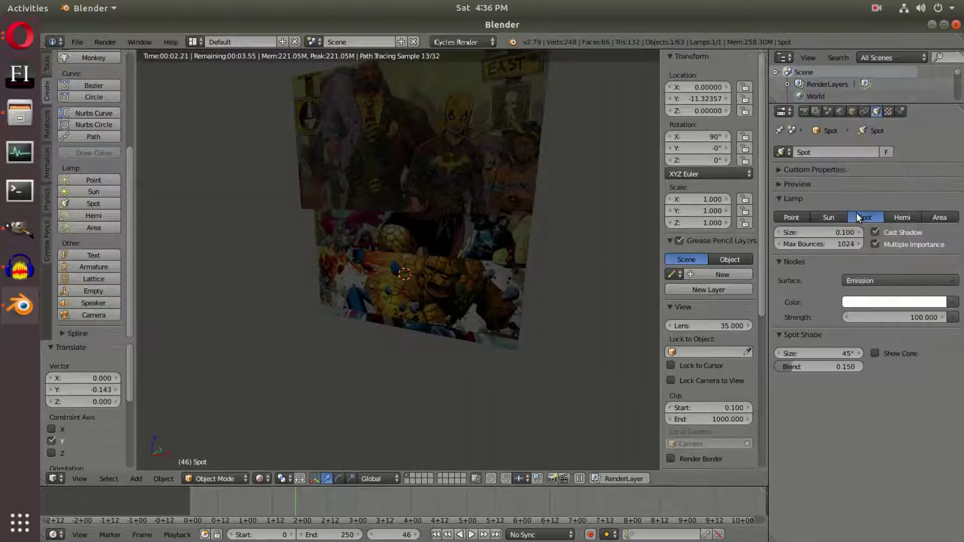
{"action": "left_click", "coordinate": [840, 111]}
{"action": "left_click", "coordinate": [881, 235]}
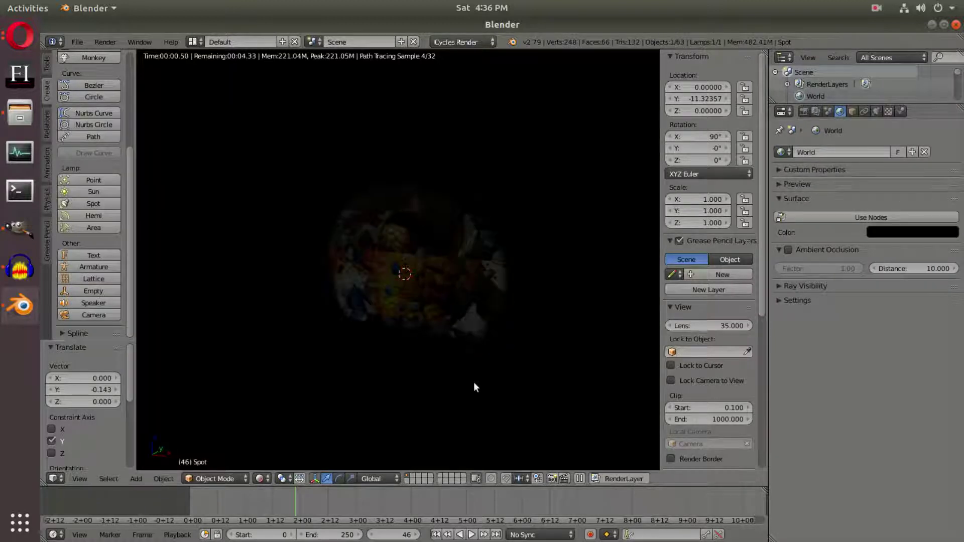
- Narrow the spot lamp's cone size to 31.5° and check the lighting through the camera
{"action": "left_click", "coordinate": [878, 112]}
{"action": "left_click_drag", "start_coordinate": [822, 353], "coordinate": [760, 353]}
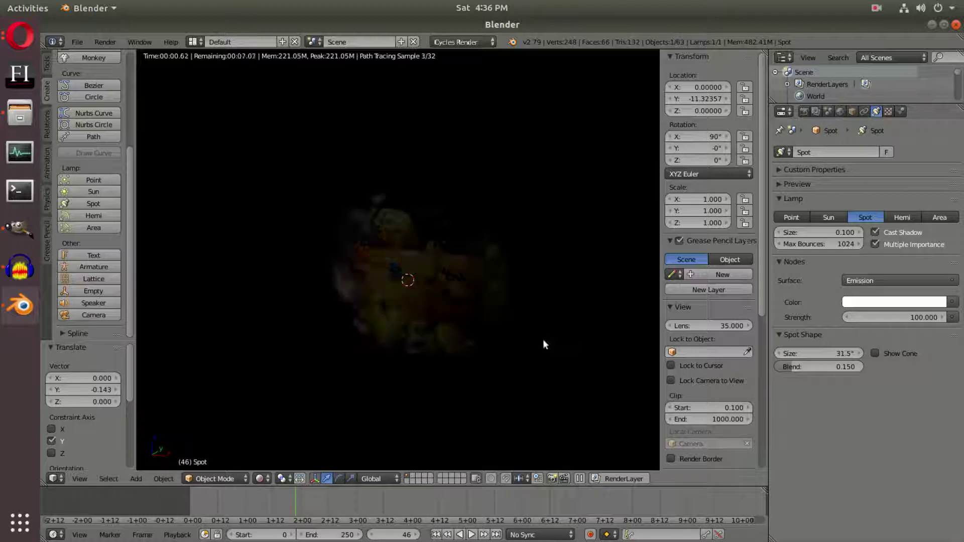
{"action": "key", "text": "KP_0"}
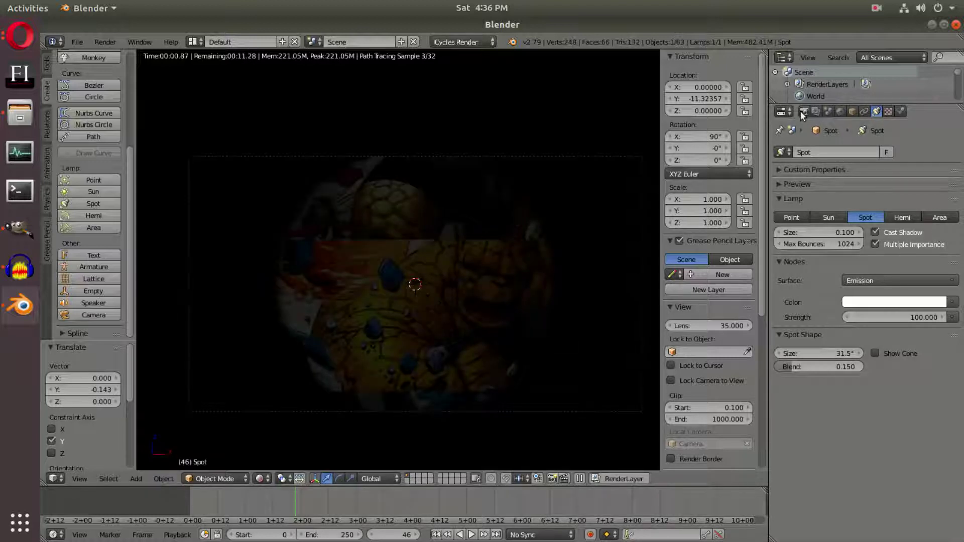
- Select the camera in solid shading, enable border rendering, and preview the rendered result through the camera
{"action": "left_click", "coordinate": [802, 111]}
{"action": "left_click", "coordinate": [260, 479]}
{"action": "left_click", "coordinate": [278, 438]}
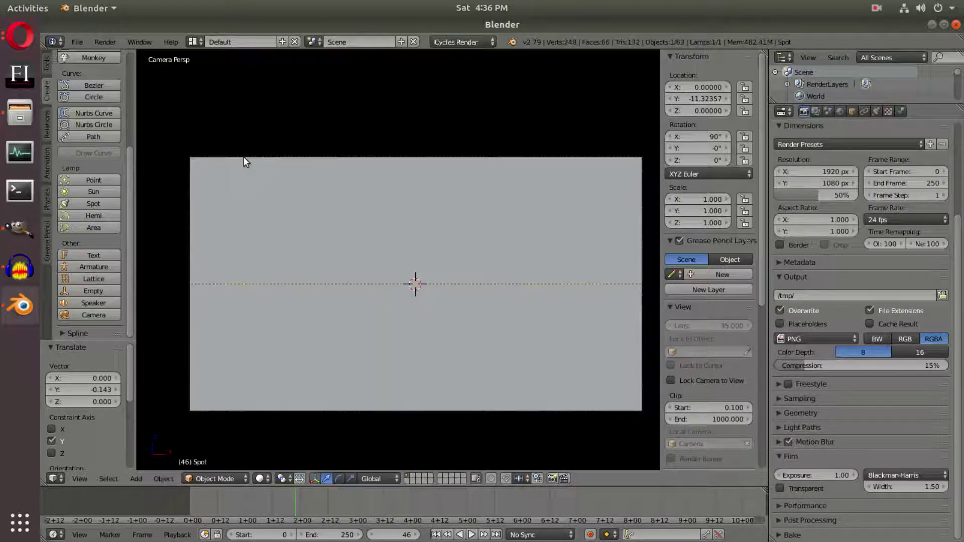
{"action": "right_click", "coordinate": [192, 161]}
{"action": "right_click", "coordinate": [190, 158]}
{"action": "middle_click_drag", "start_coordinate": [191, 158], "coordinate": [339, 230]}
{"action": "scroll", "coordinate": [339, 230], "scroll_direction": "down", "scroll_amount": 2}
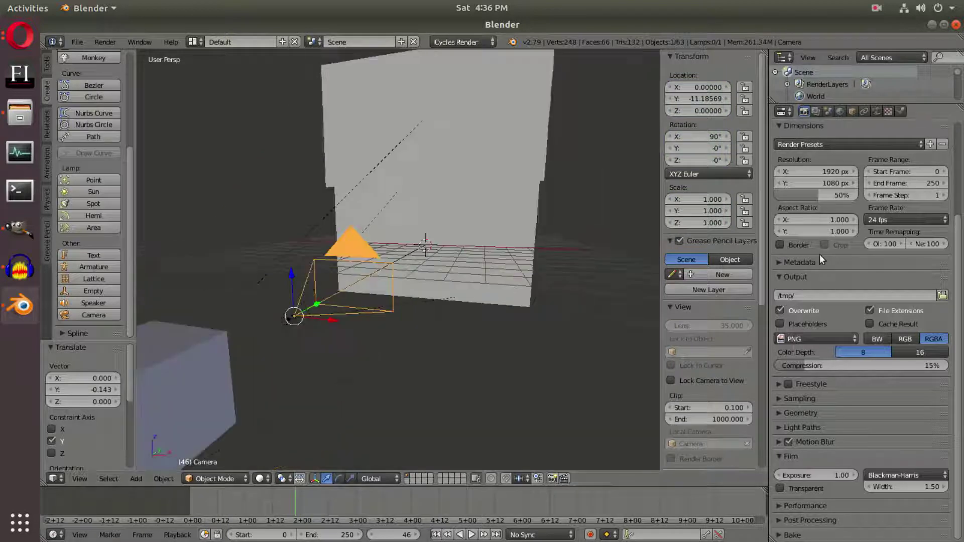
{"action": "left_click", "coordinate": [780, 246]}
{"action": "key", "text": "KP_0"}
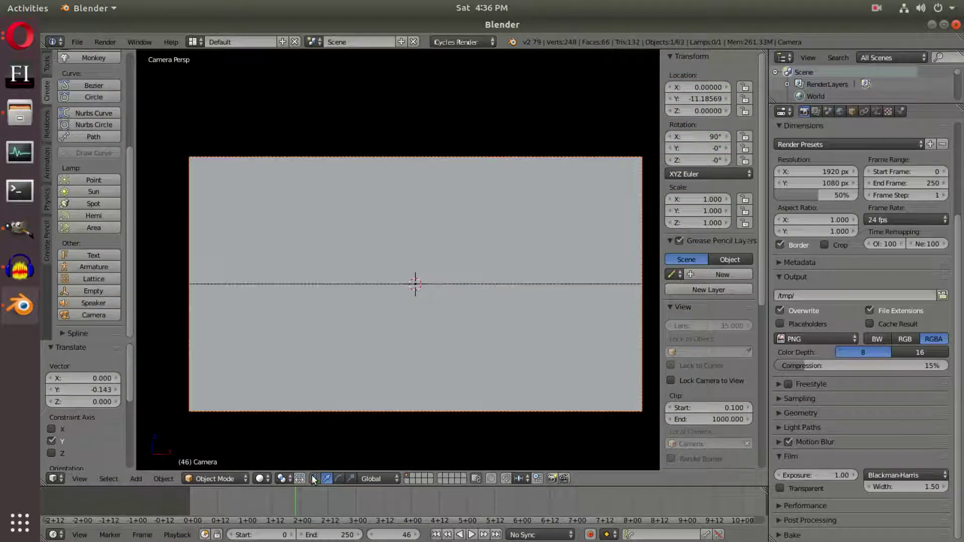
{"action": "left_click", "coordinate": [260, 478]}
{"action": "left_click", "coordinate": [303, 396]}
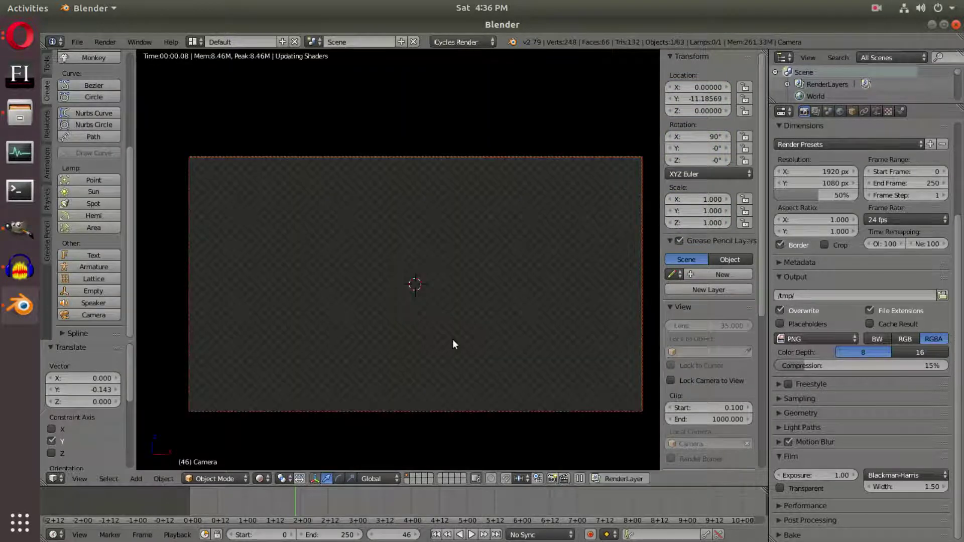
- Filter the outliner for "spot", select the spot lamp, and set its blend to 1.000 and cone size to 50°
{"action": "scroll", "coordinate": [855, 74], "scroll_direction": "down", "scroll_amount": 3}
{"action": "scroll", "coordinate": [856, 75], "scroll_direction": "down", "scroll_amount": 15}
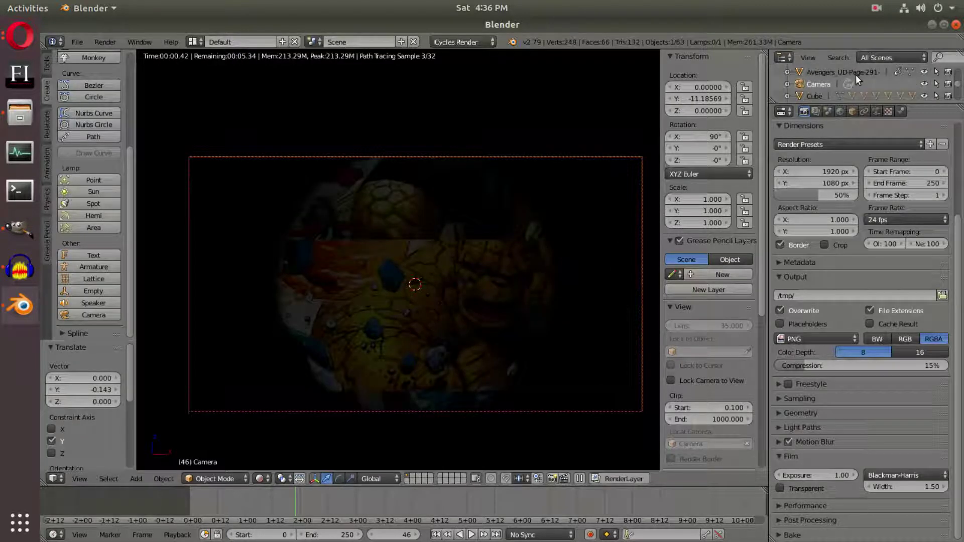
{"action": "left_click", "coordinate": [947, 57]}
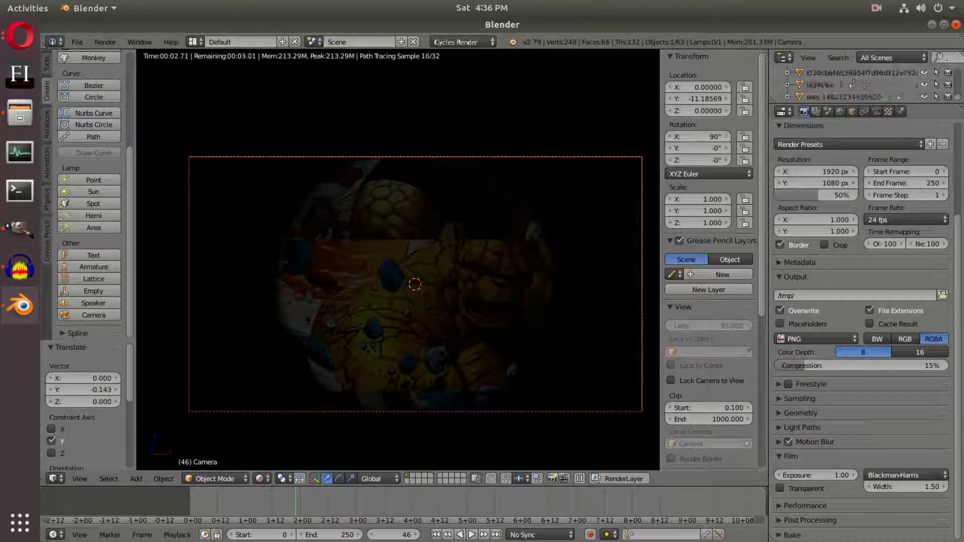
{"action": "type", "text": "ma"}
{"action": "key", "text": "BackSpace"}
{"action": "key", "text": "BackSpace"}
{"action": "key", "text": "BackSpace"}
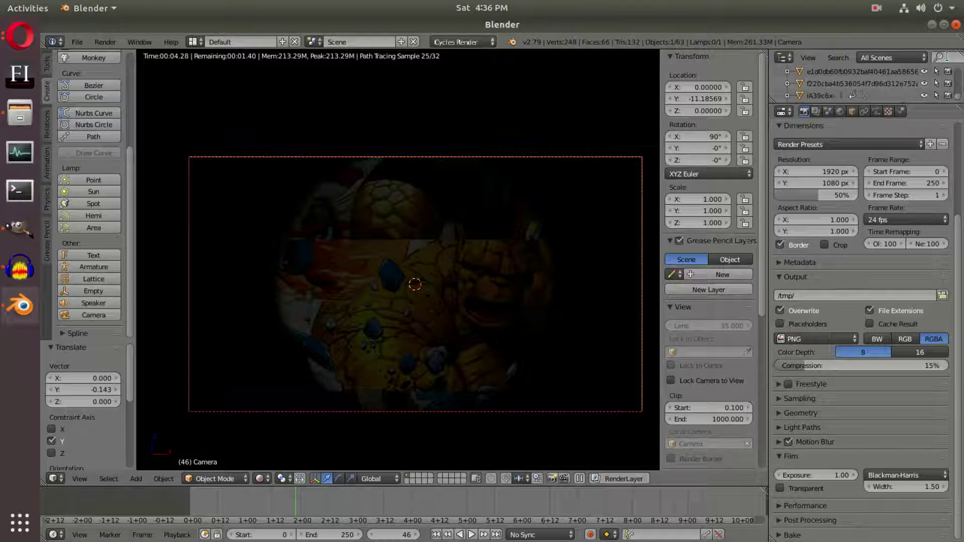
{"action": "type", "text": "spot"}
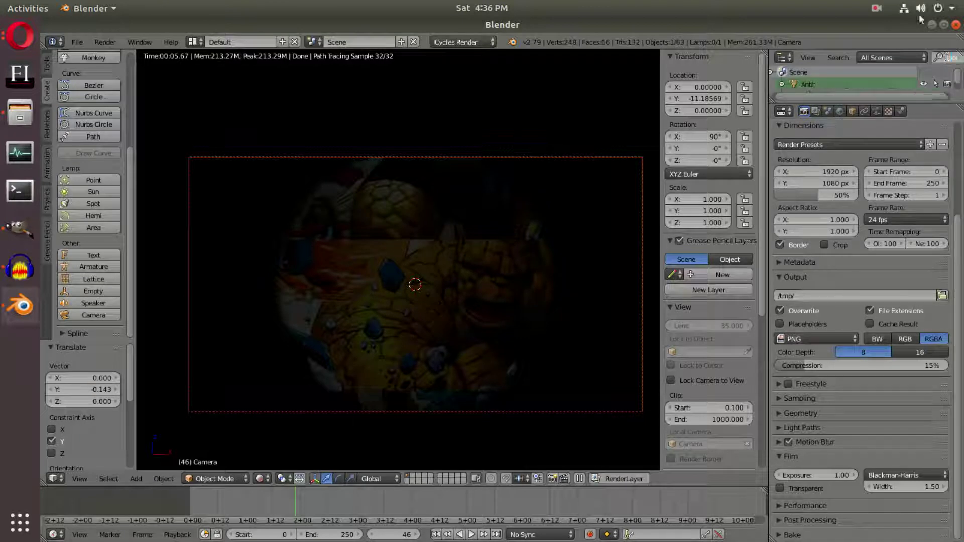
{"action": "left_click", "coordinate": [824, 84]}
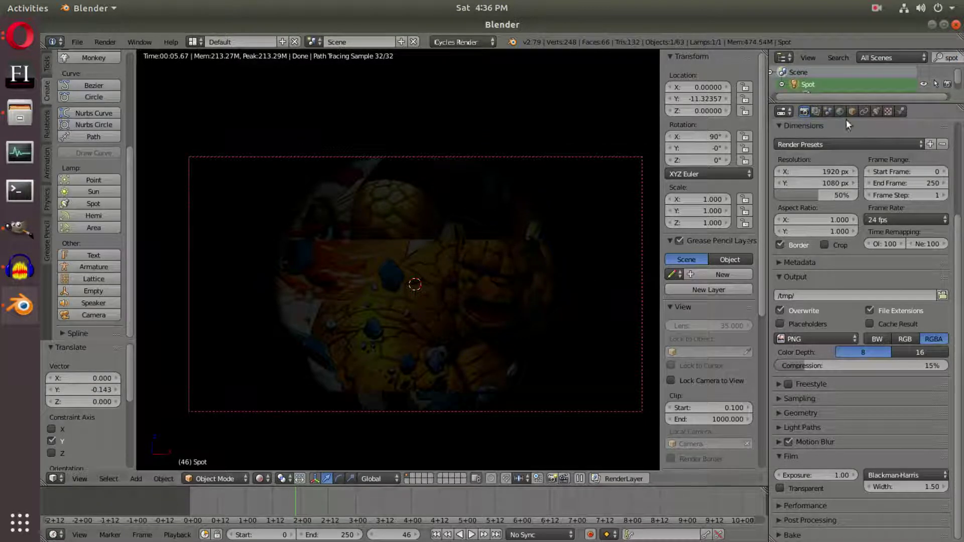
{"action": "left_click", "coordinate": [876, 111]}
{"action": "left_click_drag", "start_coordinate": [793, 366], "coordinate": [889, 354]}
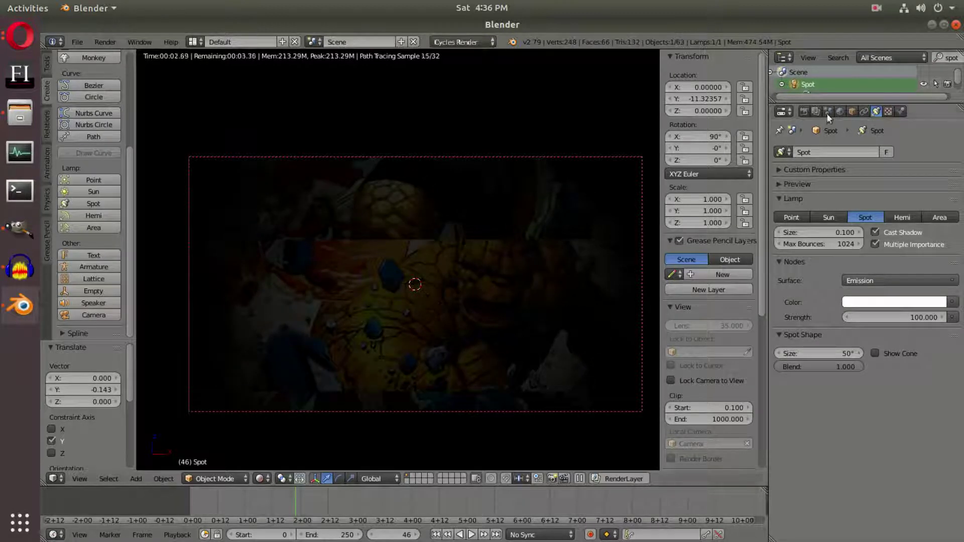
- Try a very dark red tint for the world background colour and restore it to black
{"action": "left_click", "coordinate": [840, 111]}
{"action": "left_click", "coordinate": [917, 230]}
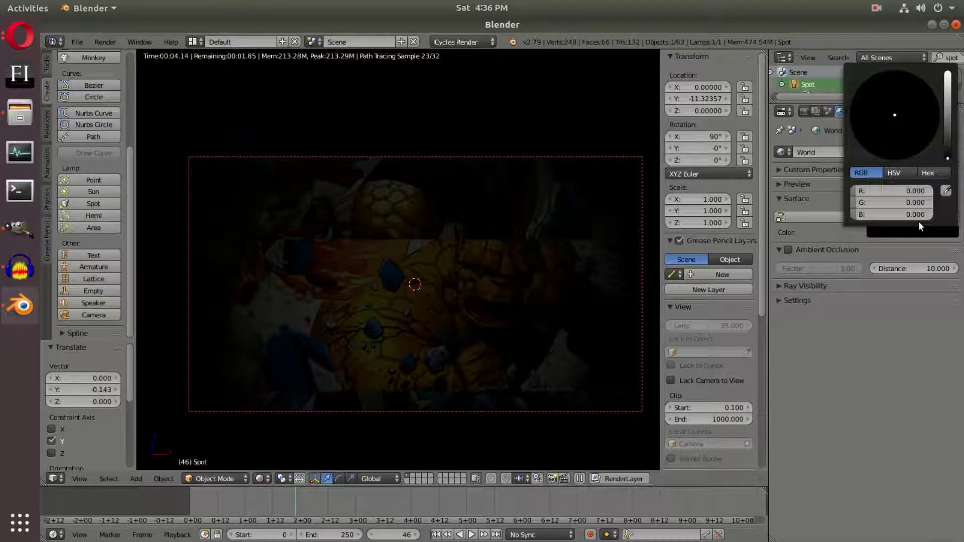
{"action": "left_click_drag", "start_coordinate": [947, 152], "coordinate": [890, 160]}
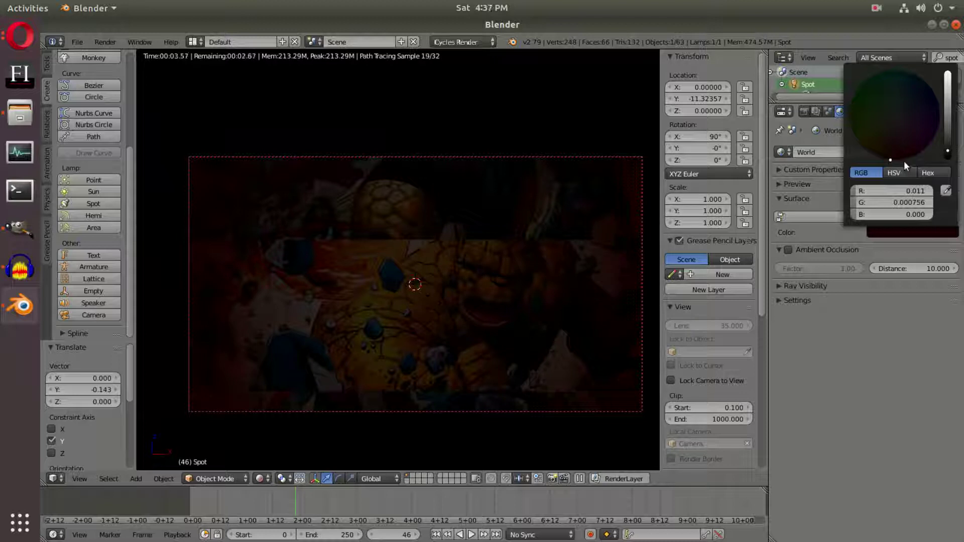
{"action": "left_click_drag", "start_coordinate": [904, 163], "coordinate": [893, 138]}
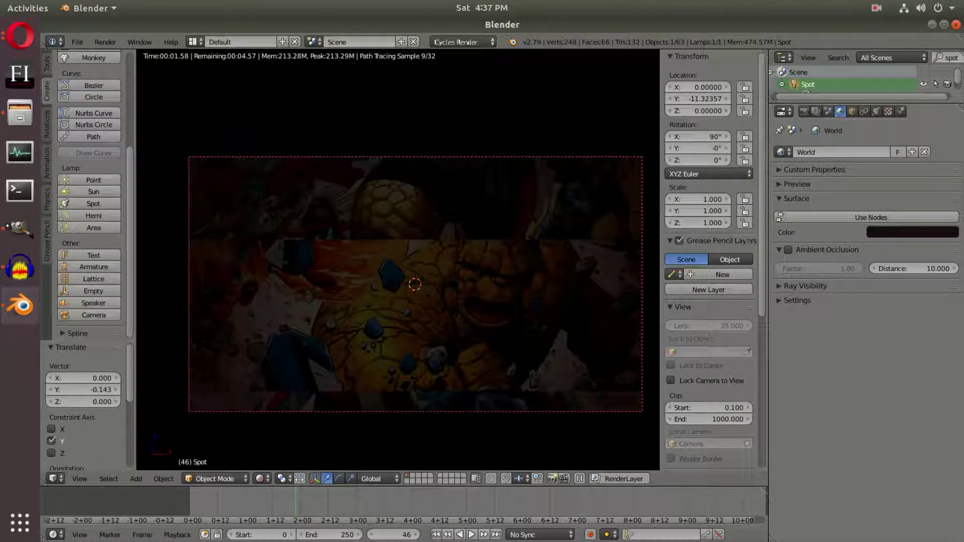
{"action": "left_click", "coordinate": [913, 232]}
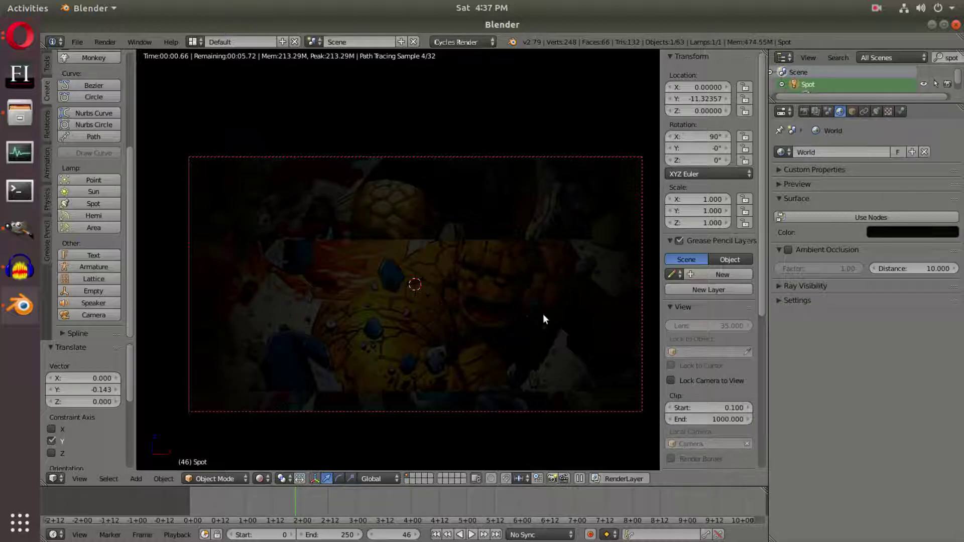
- Duplicate the spot lamp in place and set the copy's strength to 1049.6 and cone size to 37.7°
{"action": "left_click", "coordinate": [876, 111]}
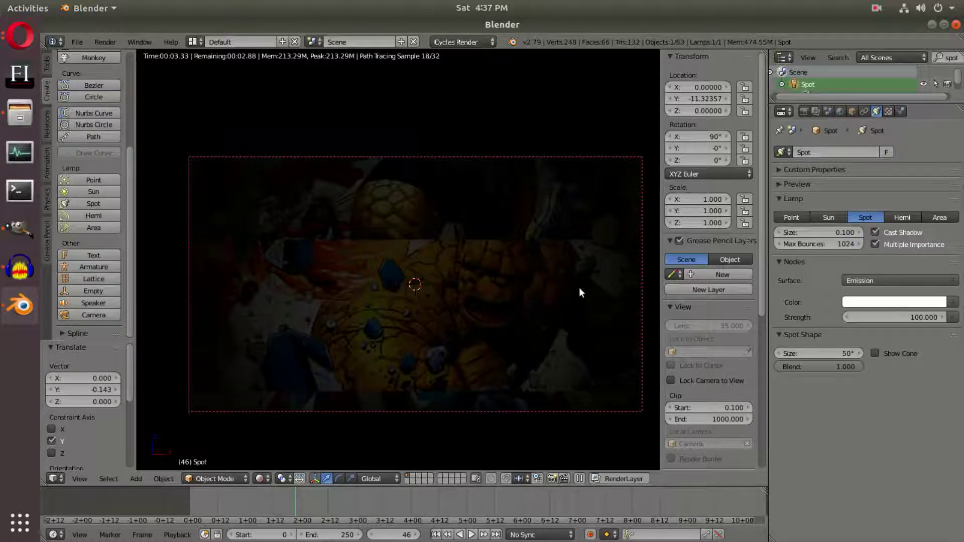
{"action": "key", "text": "shift+d"}
{"action": "right_click", "coordinate": [477, 294]}
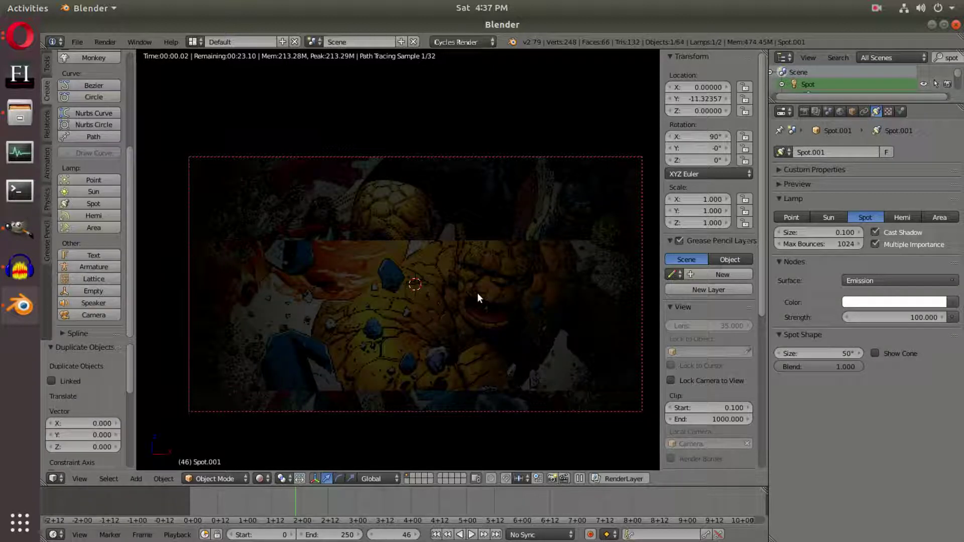
{"action": "left_click_drag", "start_coordinate": [824, 353], "coordinate": [791, 353]}
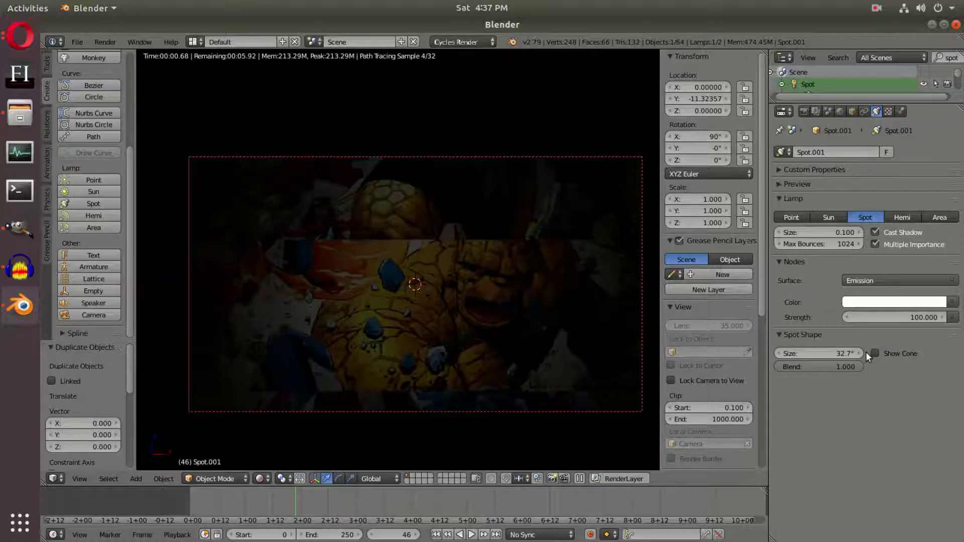
{"action": "left_click_drag", "start_coordinate": [886, 318], "coordinate": [929, 317]}
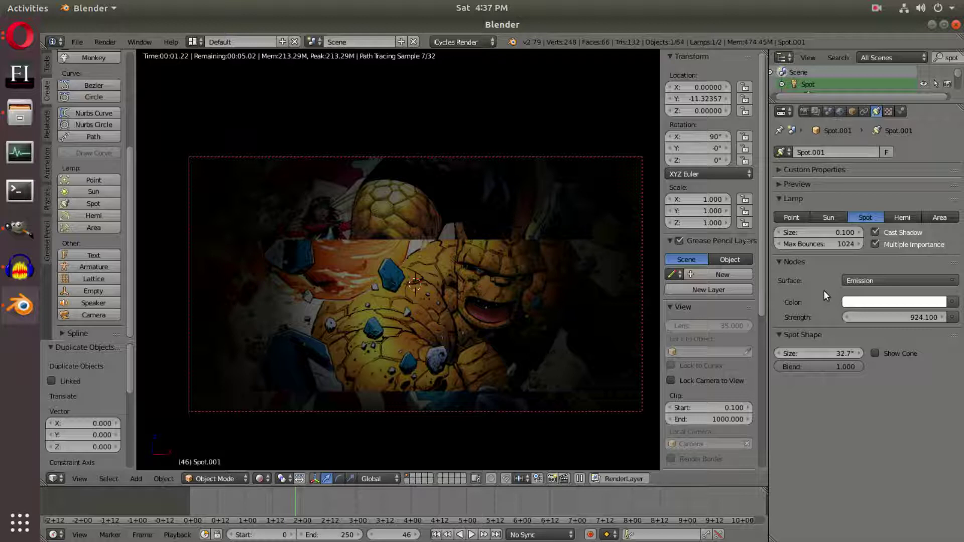
{"action": "left_click_drag", "start_coordinate": [887, 317], "coordinate": [893, 317]}
{"action": "left_click_drag", "start_coordinate": [822, 354], "coordinate": [834, 354]}
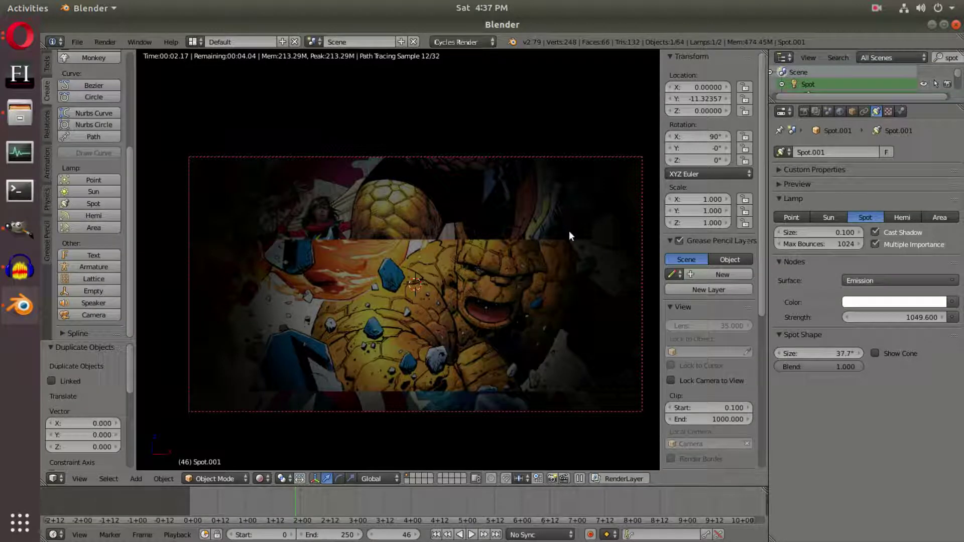
- Duplicate the brighter spot lamp in place with an 18.9° cone and light orange colour, and tint the original lamp towards red
{"action": "key", "text": "shift+d"}
{"action": "right_click", "coordinate": [568, 230]}
{"action": "left_click_drag", "start_coordinate": [823, 353], "coordinate": [798, 353]}
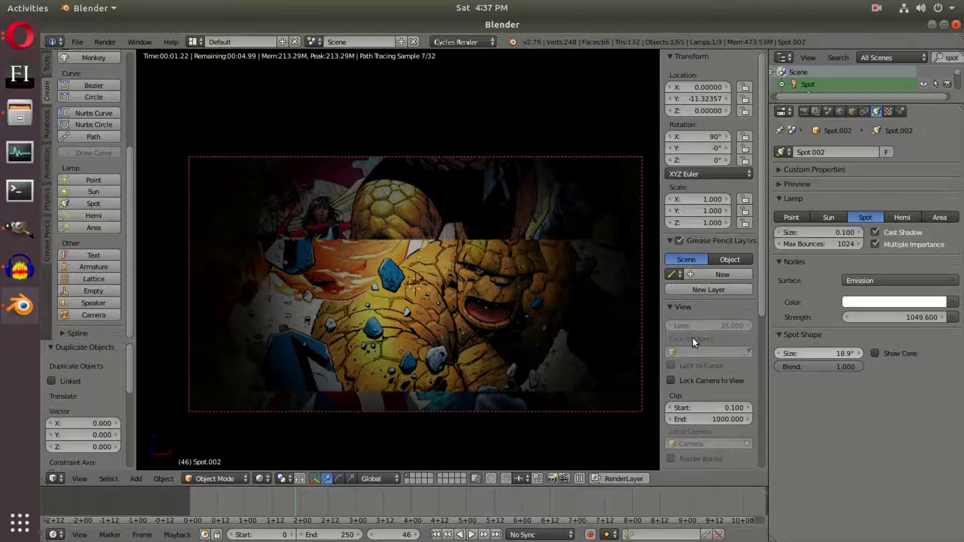
{"action": "left_click", "coordinate": [889, 302]}
{"action": "left_click_drag", "start_coordinate": [884, 173], "coordinate": [884, 191]}
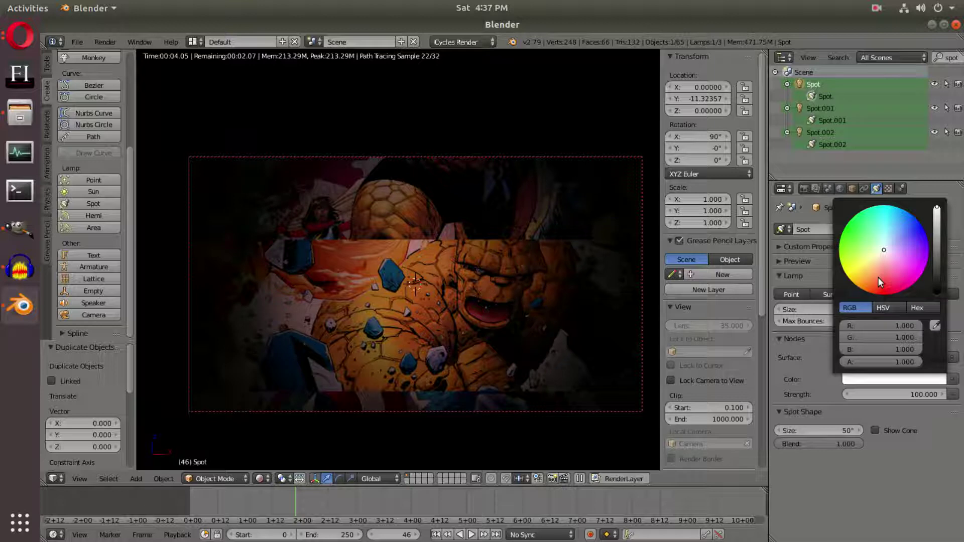
{"action": "left_click_drag", "start_coordinate": [878, 278], "coordinate": [883, 293]}
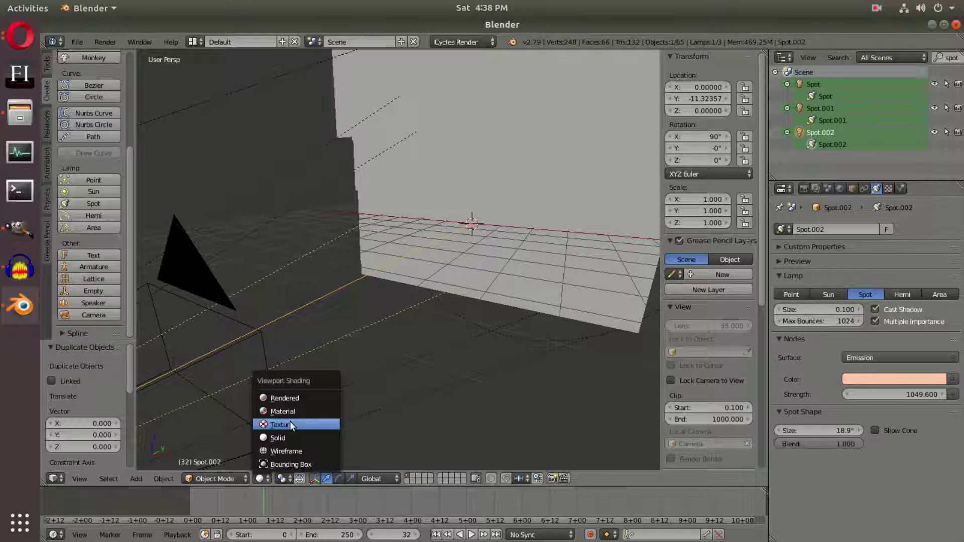
- Switch the viewport to textured shading and save the project as Marvel Intro Tutorial.blend
{"action": "left_click", "coordinate": [290, 424]}
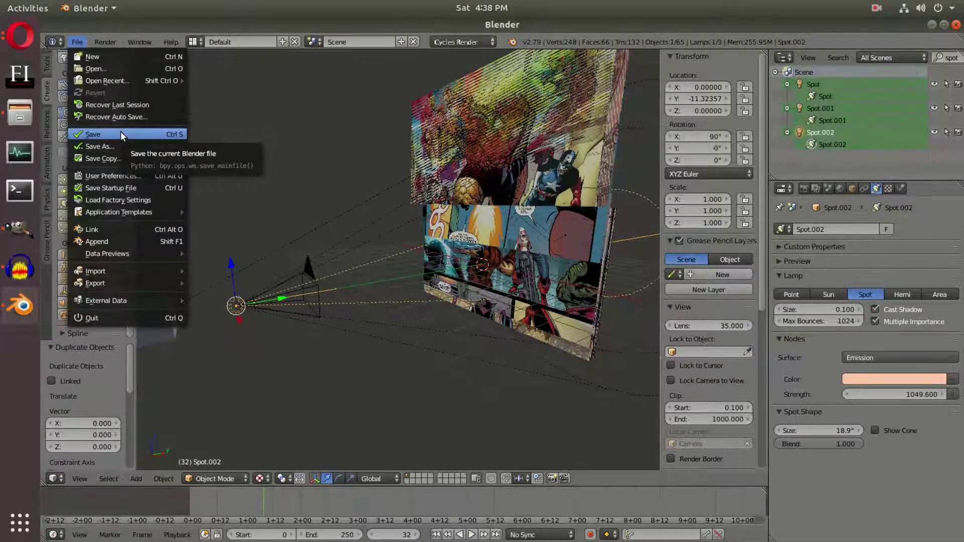
{"action": "left_click", "coordinate": [121, 134]}
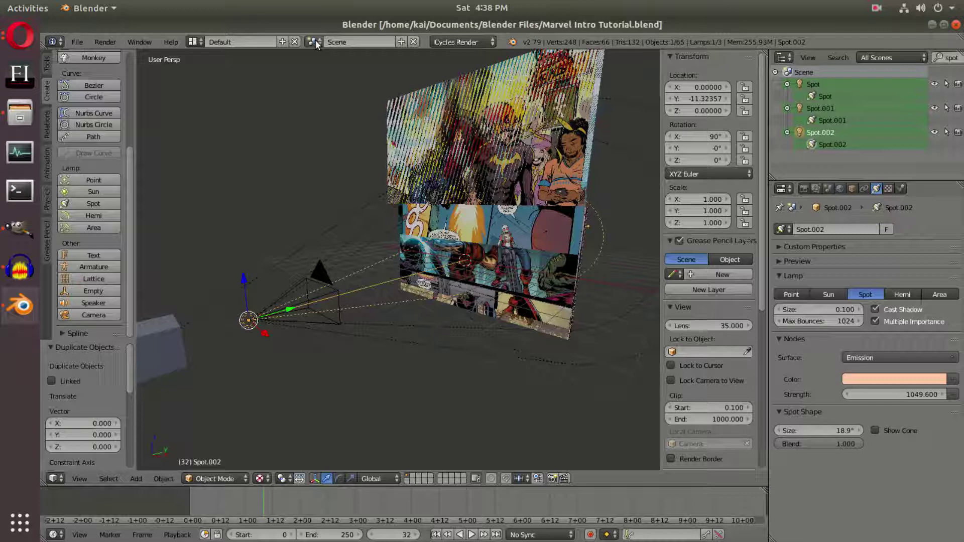
- Rename the scene containing the comic pages and spot lamps as main
{"action": "left_click", "coordinate": [354, 40]}
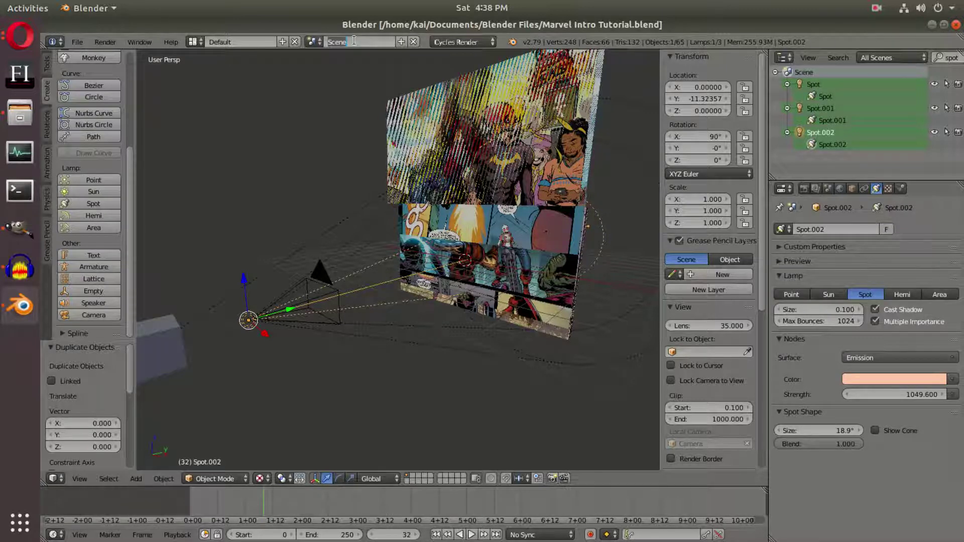
{"action": "type", "text": "pages"}
{"action": "key", "text": "Return"}
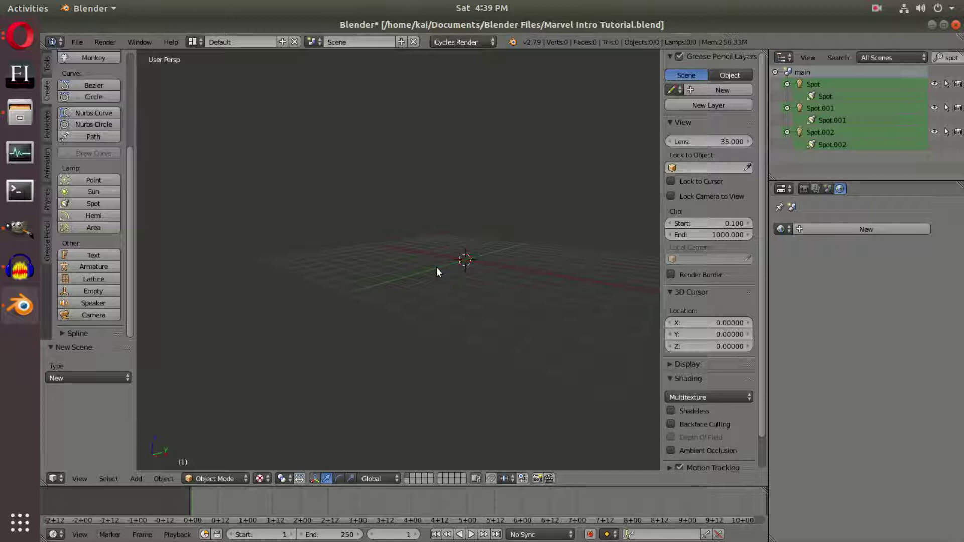
- Add a camera at the origin facing along the Y axis and move it back to about -10.56 on Y
{"action": "key", "text": "KP_1"}
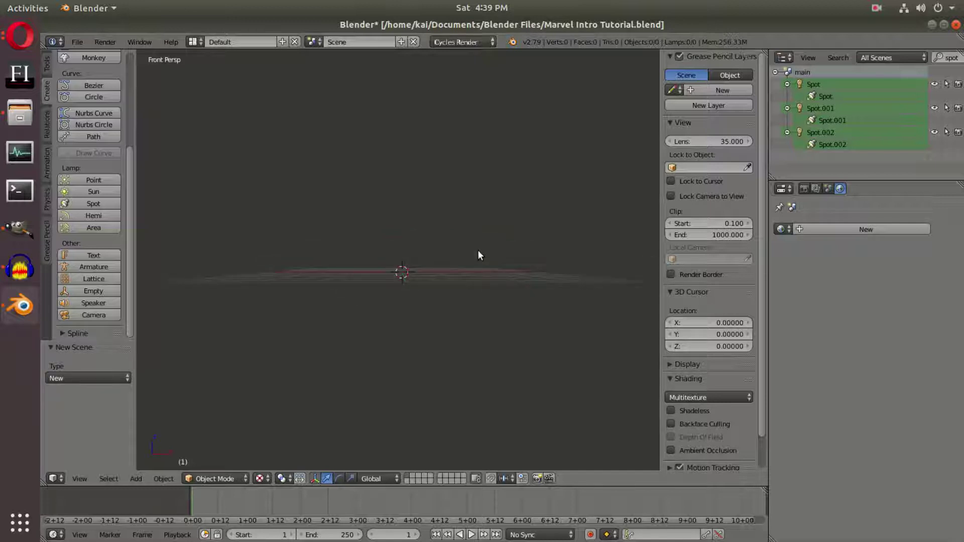
{"action": "key", "text": "KP_5"}
{"action": "key", "text": "shift+a"}
{"action": "mouse_move", "coordinate": [442, 374]}
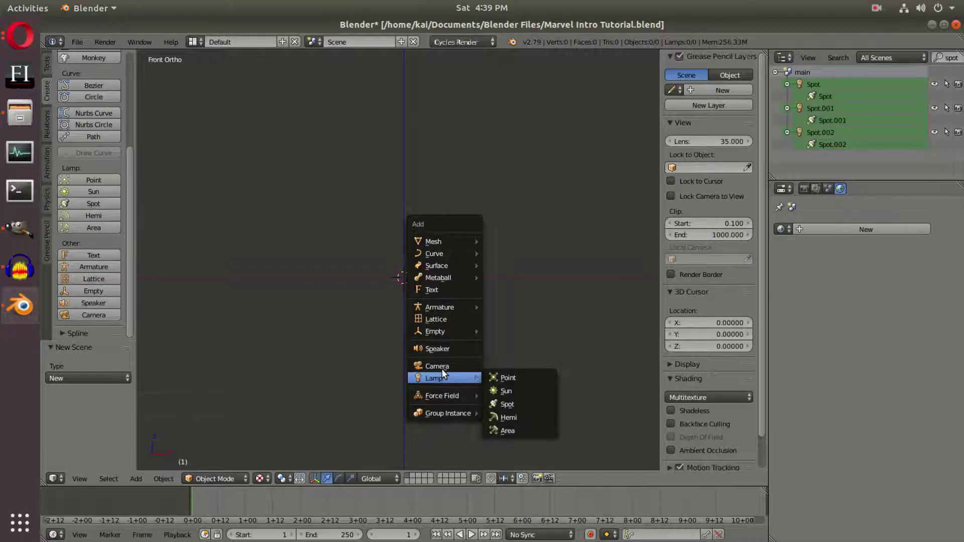
{"action": "left_click", "coordinate": [442, 367]}
{"action": "middle_click_drag", "start_coordinate": [452, 311], "coordinate": [516, 243]}
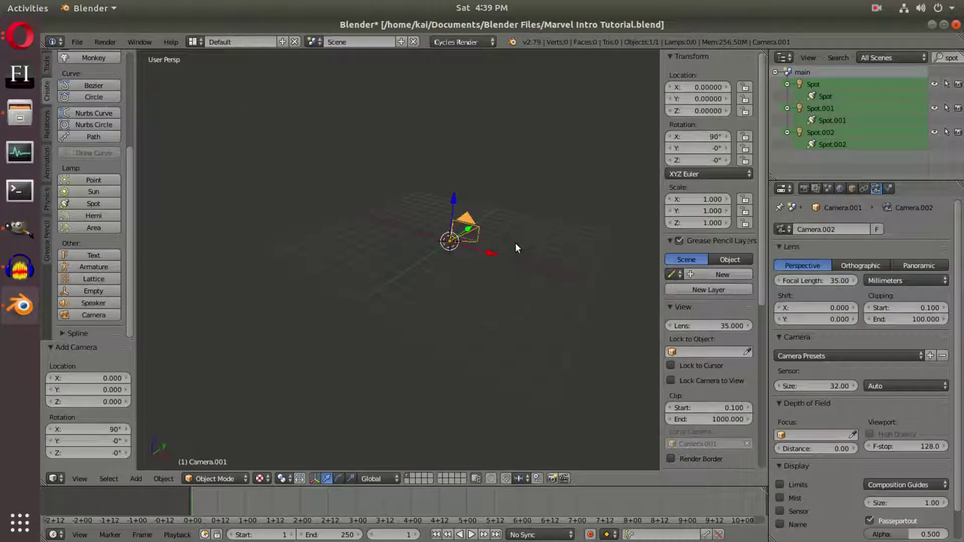
{"action": "middle_click_drag", "start_coordinate": [515, 243], "coordinate": [462, 234]}
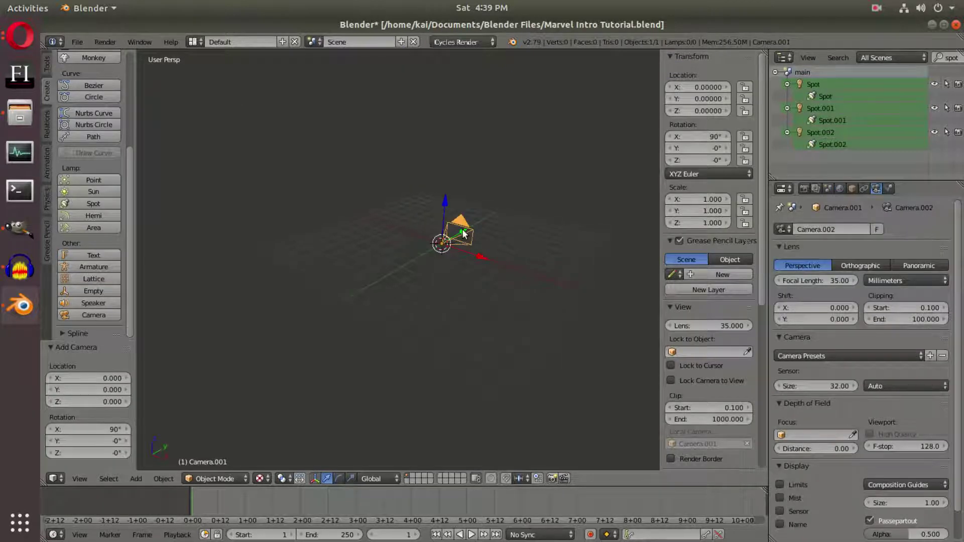
{"action": "left_click_drag", "start_coordinate": [463, 234], "coordinate": [314, 351]}
{"action": "middle_click_drag", "start_coordinate": [382, 266], "coordinate": [442, 249]}
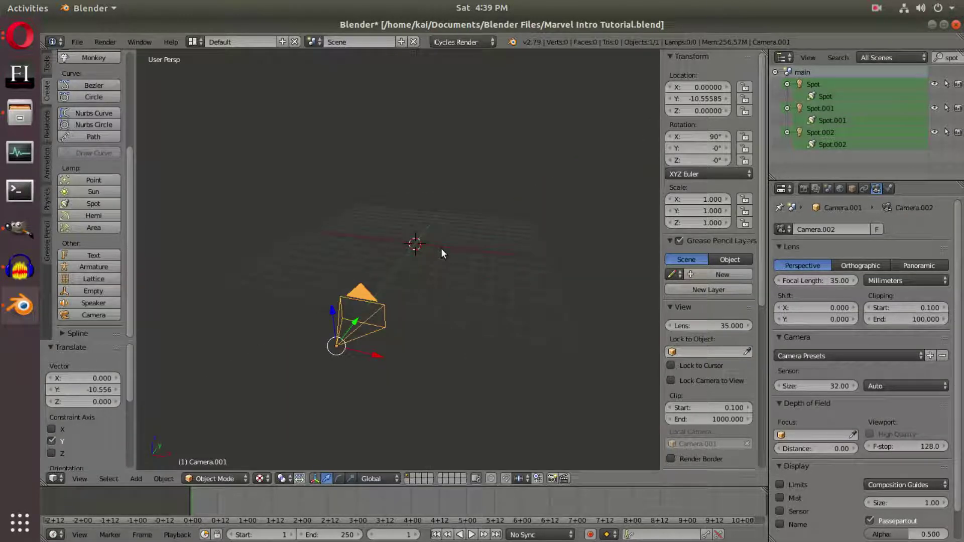
- Add a text object at the origin, rotate it 90° about the X axis, and view it through the camera
{"action": "key", "text": "shift+a"}
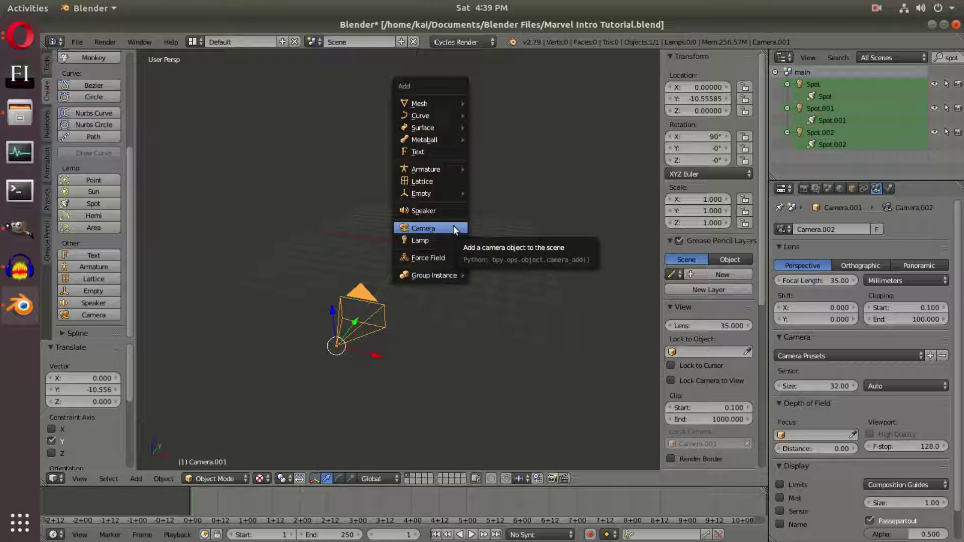
{"action": "left_click", "coordinate": [93, 255]}
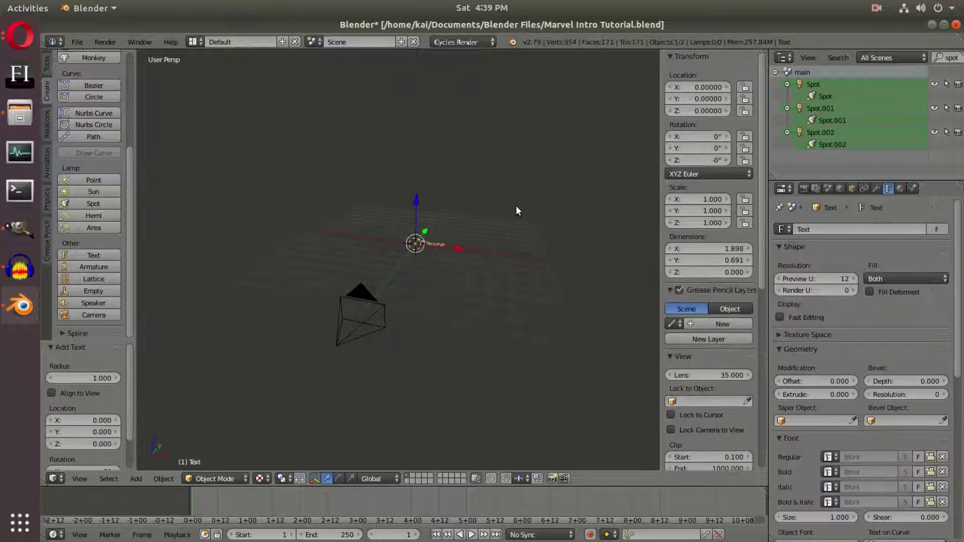
{"action": "type", "text": "rx"}
{"action": "type", "text": "90"}
{"action": "key", "text": "Return"}
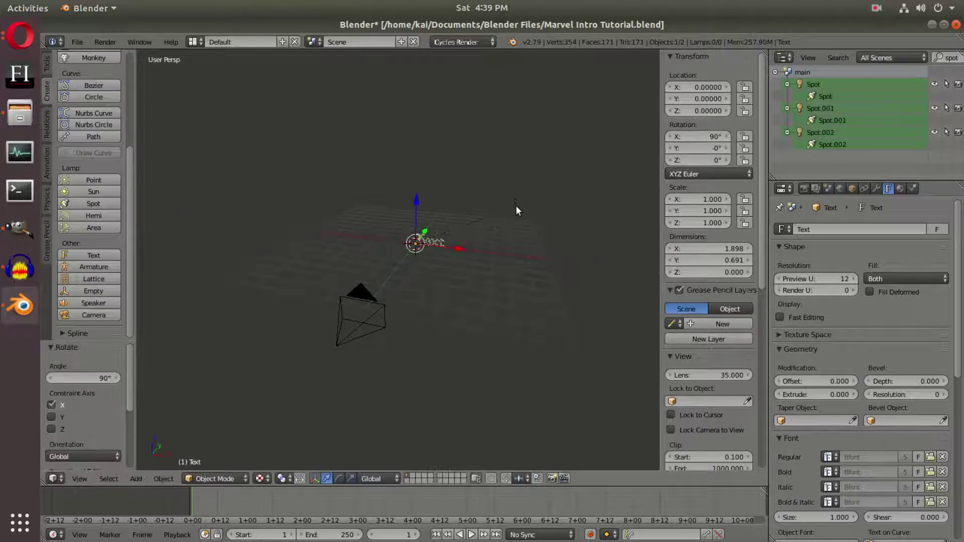
{"action": "scroll", "coordinate": [450, 242], "scroll_direction": "up", "scroll_amount": 4}
{"action": "key", "text": "KP_0"}
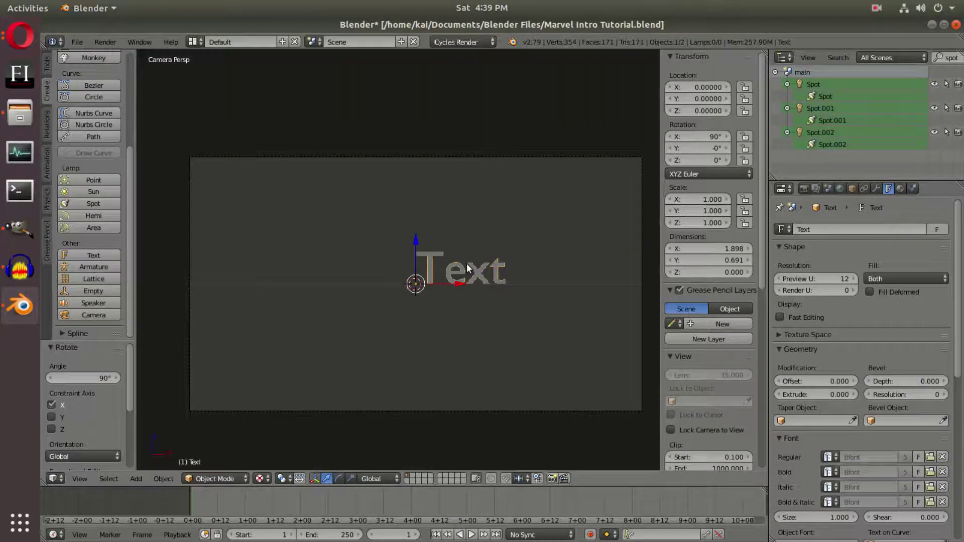
- Set the text object's horizontal alignment to Center
{"action": "middle_click_drag", "start_coordinate": [466, 264], "coordinate": [536, 196]}
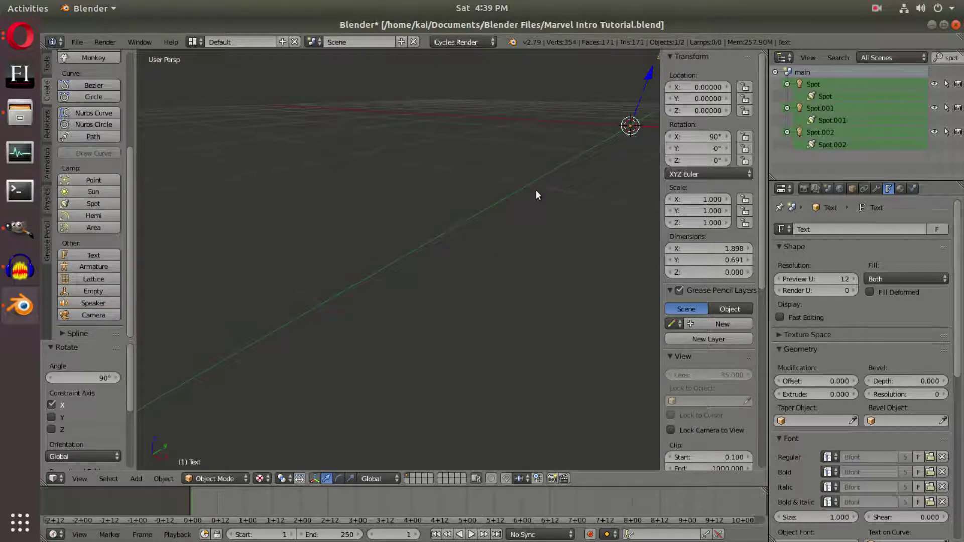
{"action": "key", "text": "KP_Decimal"}
{"action": "middle_click_drag", "start_coordinate": [326, 357], "coordinate": [369, 330]}
{"action": "scroll", "coordinate": [842, 408], "scroll_direction": "down", "scroll_amount": 10}
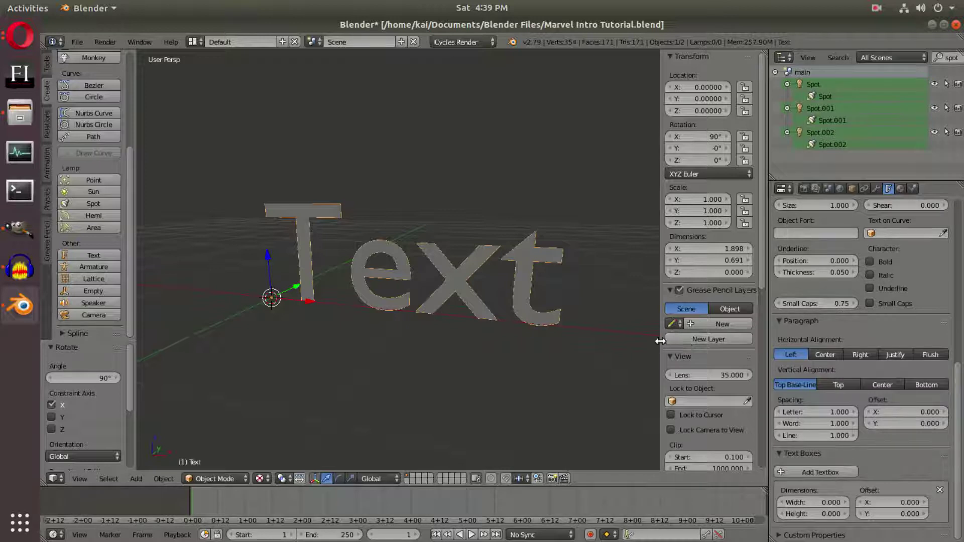
{"action": "key", "text": "n"}
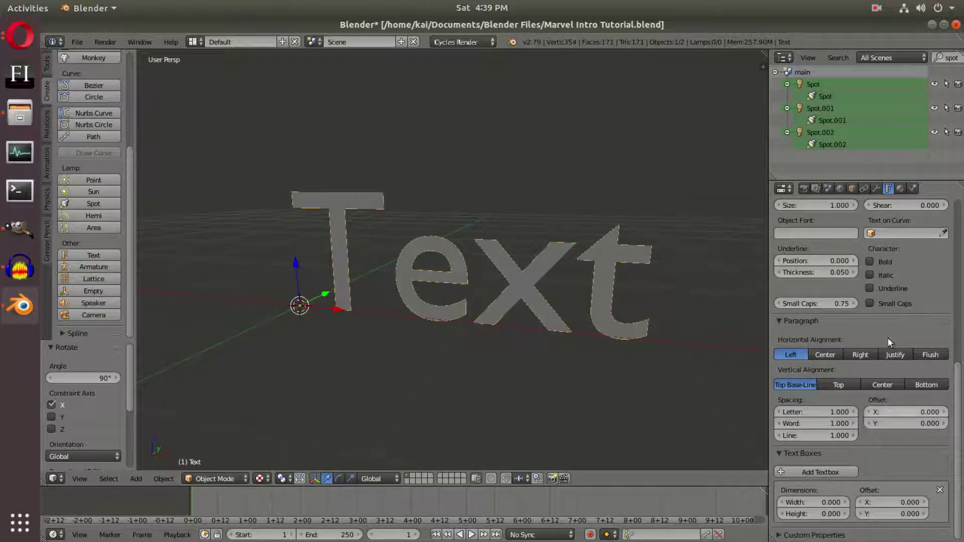
{"action": "middle_click_drag", "start_coordinate": [462, 348], "coordinate": [547, 351], "text": "shift"}
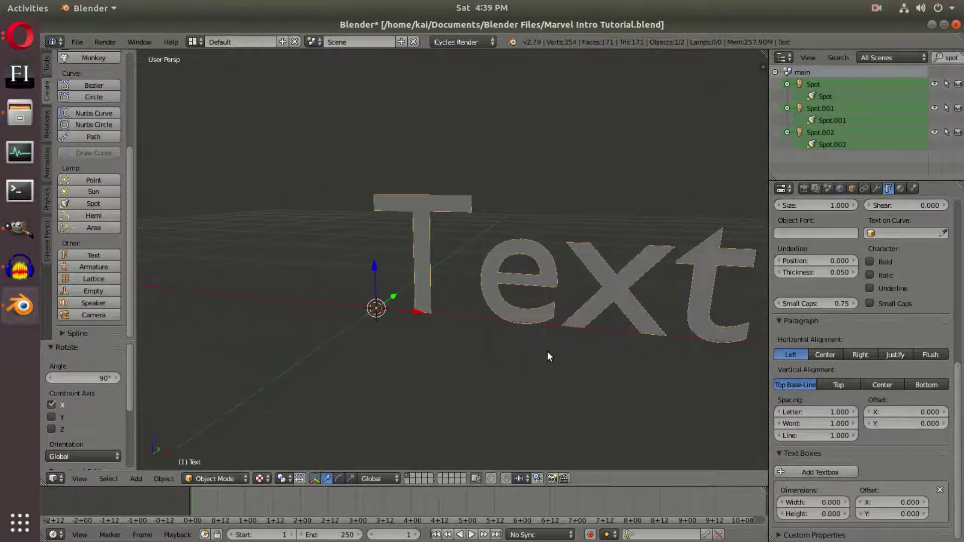
{"action": "left_click", "coordinate": [819, 355]}
{"action": "middle_click_drag", "start_coordinate": [339, 276], "coordinate": [460, 301]}
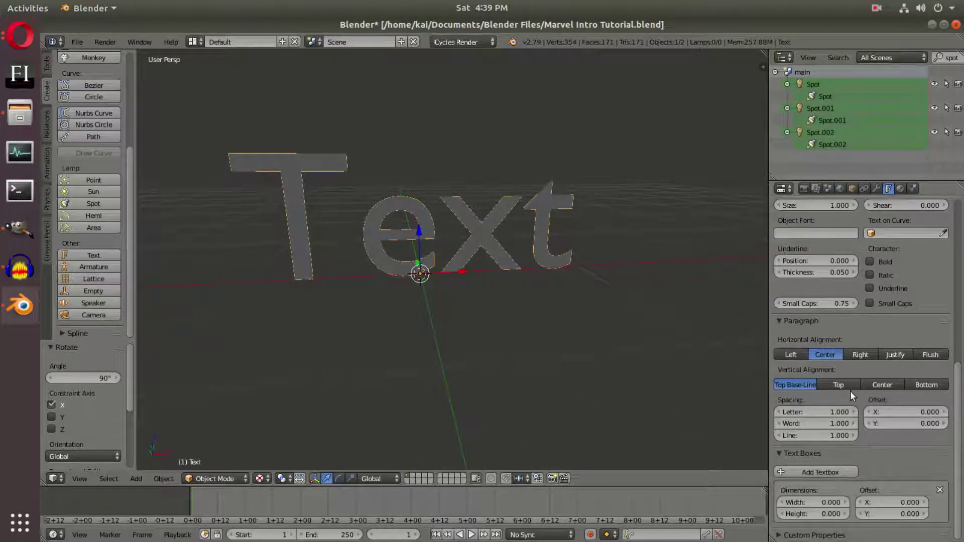
- Try Center vertical alignment, return to Top Base-Line, and set the text's Y offset to -0.200
{"action": "left_click", "coordinate": [879, 384]}
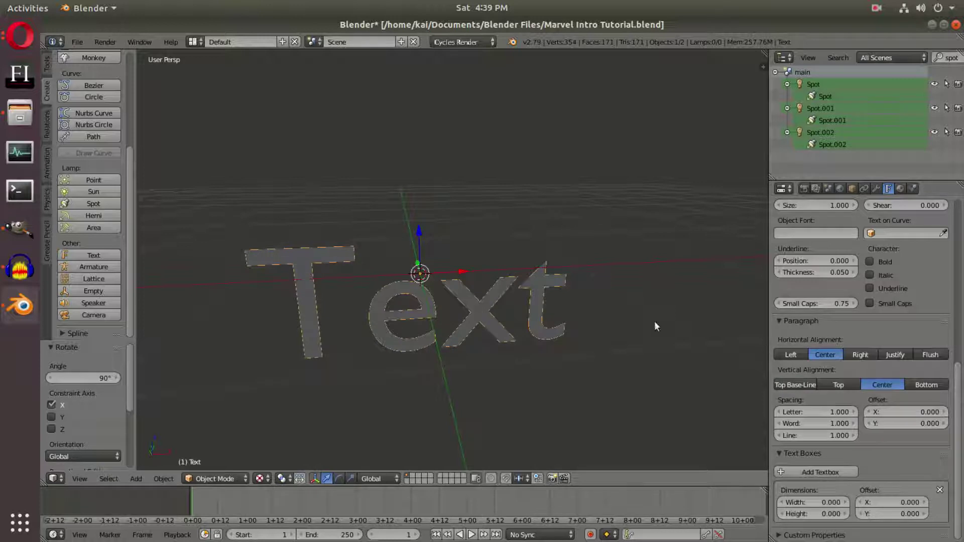
{"action": "left_click", "coordinate": [787, 386]}
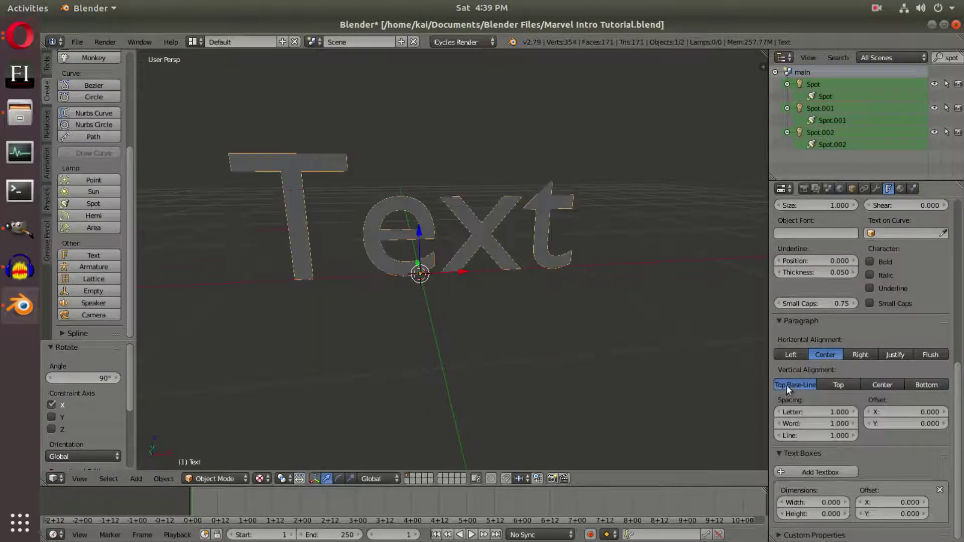
{"action": "left_click", "coordinate": [942, 423]}
{"action": "left_click", "coordinate": [867, 423]}
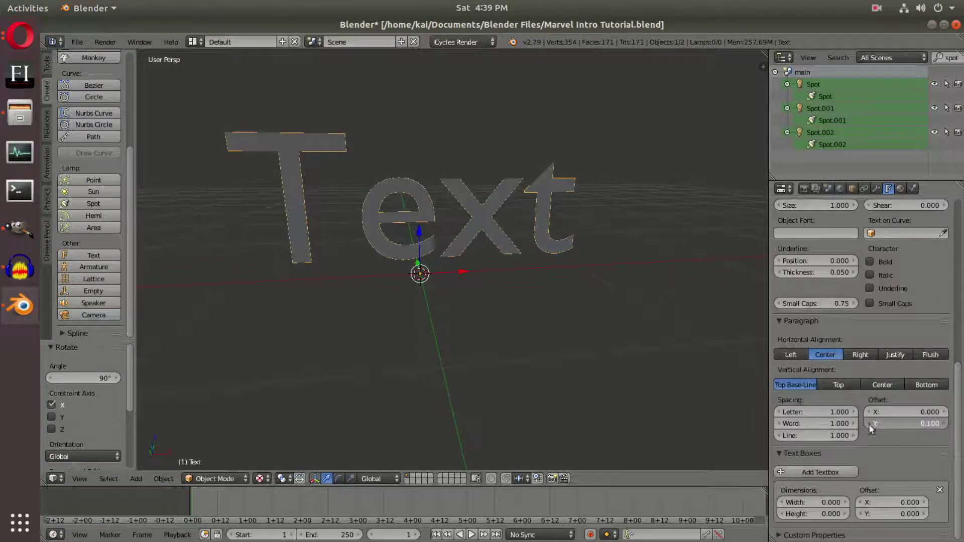
{"action": "left_click", "coordinate": [869, 424]}
{"action": "left_click", "coordinate": [868, 423]}
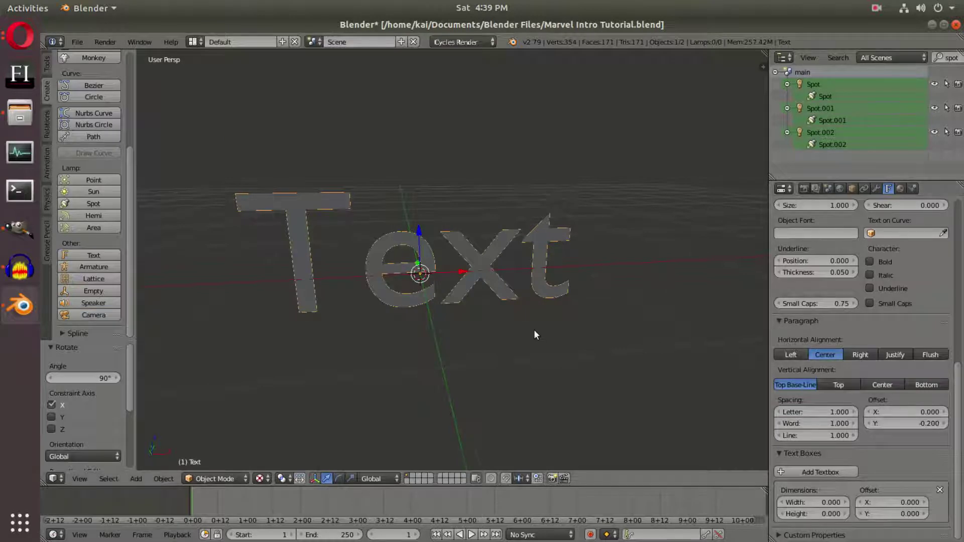
- Replace the text object's default wording with MARVEL
{"action": "key", "text": "Tab"}
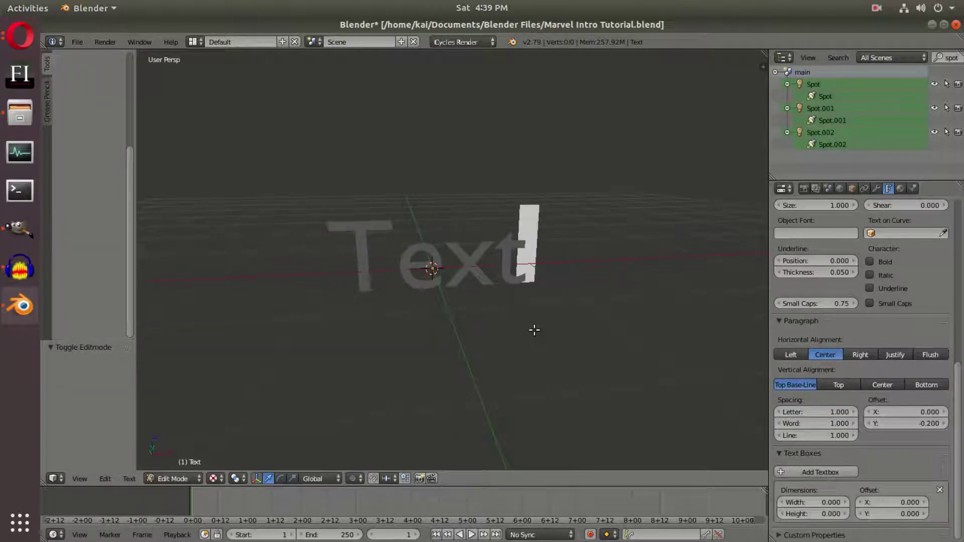
{"action": "key", "text": "BackSpace"}
{"action": "key", "text": "BackSpace"}
{"action": "key", "text": "BackSpace"}
{"action": "key", "text": "BackSpace"}
{"action": "type", "text": "MARVEL"}
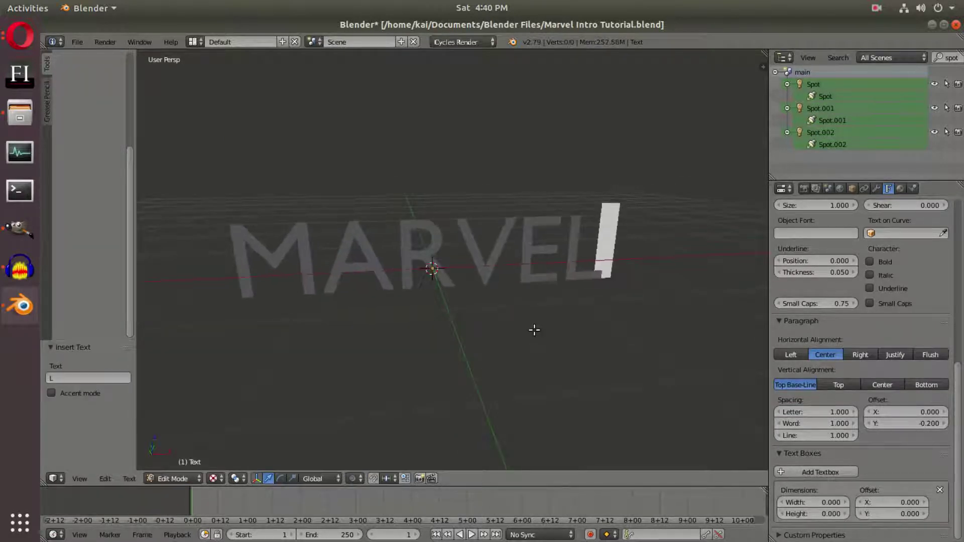
{"action": "key", "text": "Tab"}
- Load impact.ttf from the Downloads folder as the text's regular font
{"action": "scroll", "coordinate": [869, 333], "scroll_direction": "up", "scroll_amount": 6}
{"action": "scroll", "coordinate": [868, 333], "scroll_direction": "up", "scroll_amount": 6}
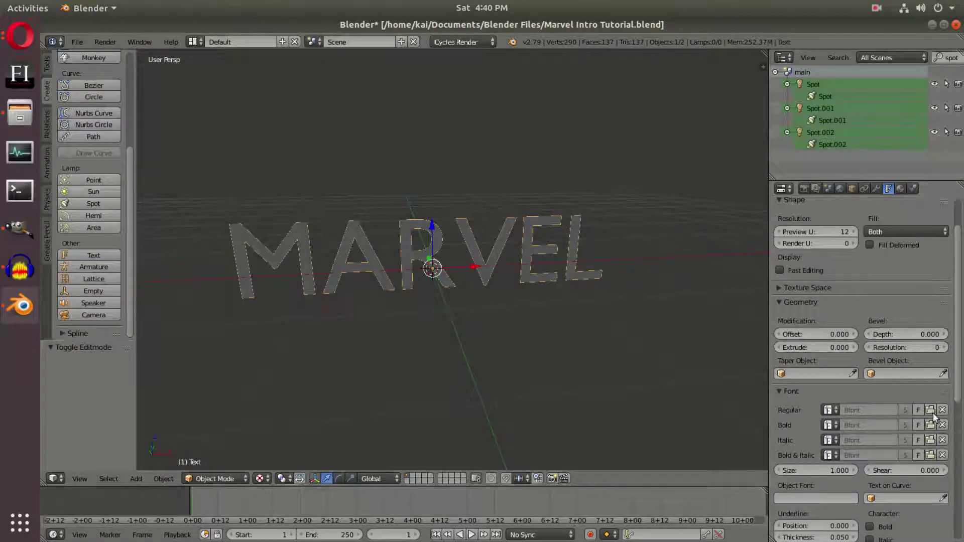
{"action": "scroll", "coordinate": [933, 413], "scroll_direction": "down", "scroll_amount": 2}
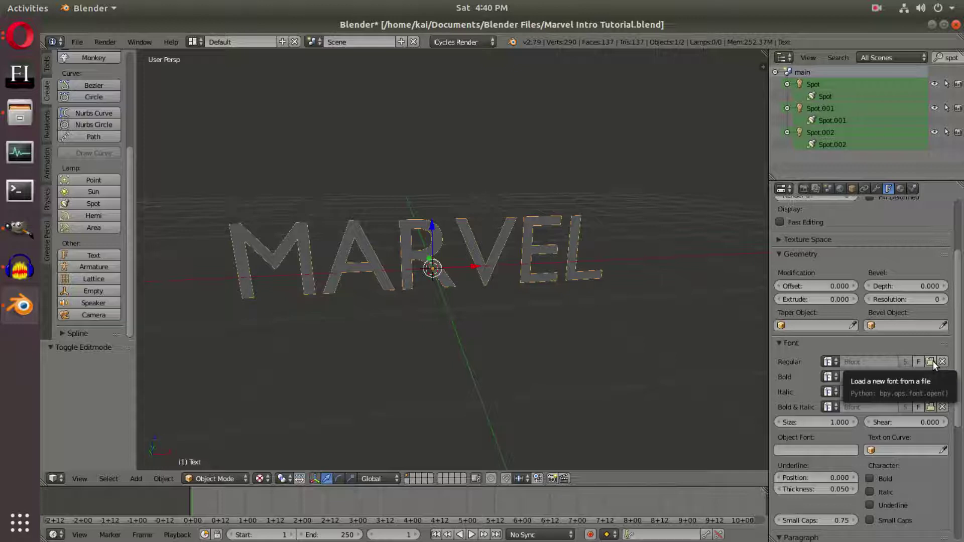
{"action": "left_click", "coordinate": [930, 362]}
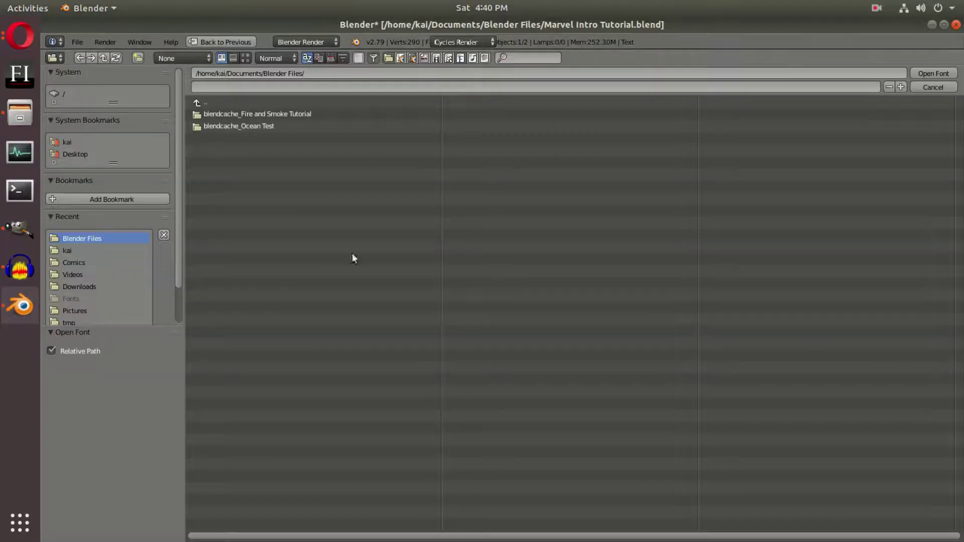
{"action": "scroll", "coordinate": [105, 282], "scroll_direction": "down", "scroll_amount": 2}
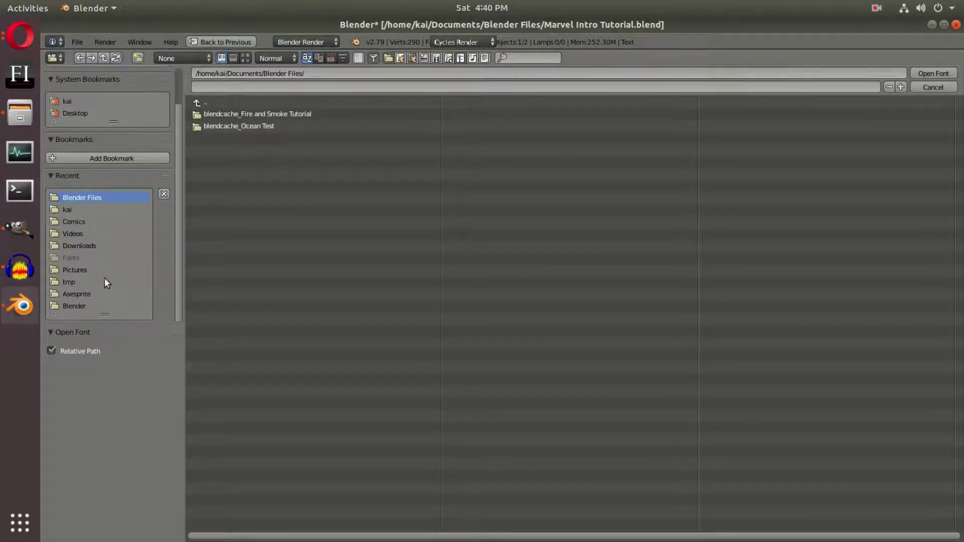
{"action": "left_click", "coordinate": [101, 245]}
{"action": "left_click", "coordinate": [246, 174]}
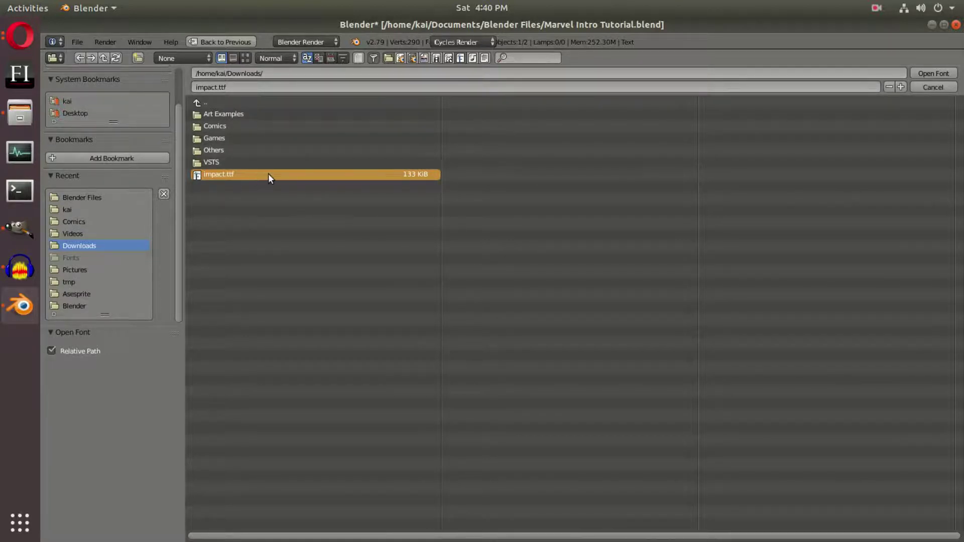
{"action": "left_click", "coordinate": [933, 74]}
{"action": "scroll", "coordinate": [451, 298], "scroll_direction": "up", "scroll_amount": 3}
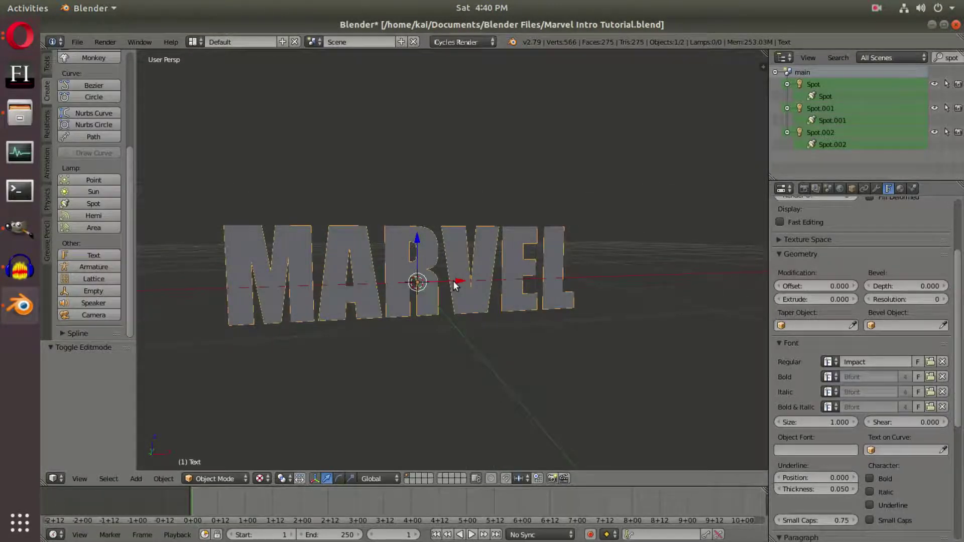
- View the MARVEL text through the camera and scale it up uniformly by a factor of about 2.34
{"action": "key", "text": "KP_0"}
{"action": "scroll", "coordinate": [545, 309], "scroll_direction": "up", "scroll_amount": 3}
{"action": "scroll", "coordinate": [544, 309], "scroll_direction": "up", "scroll_amount": 4}
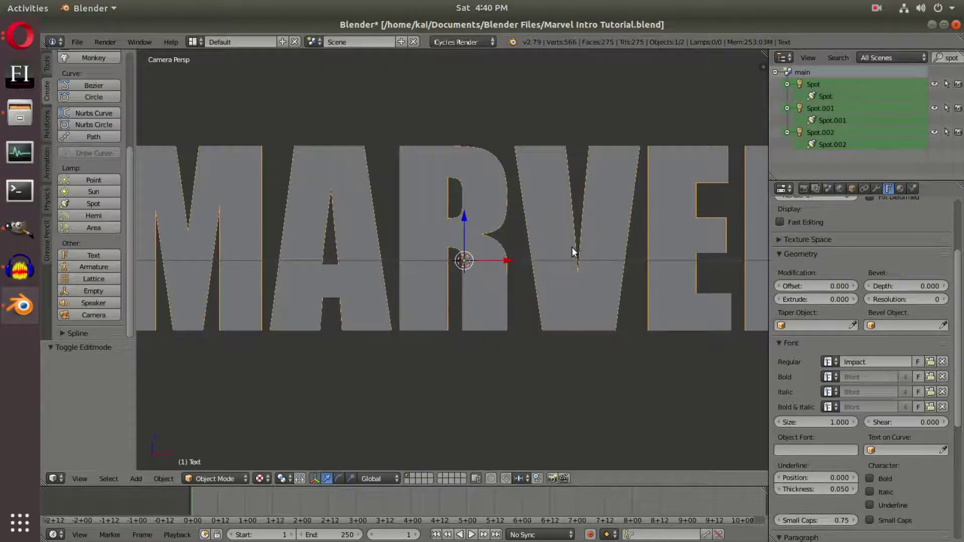
{"action": "scroll", "coordinate": [903, 346], "scroll_direction": "down", "scroll_amount": 10}
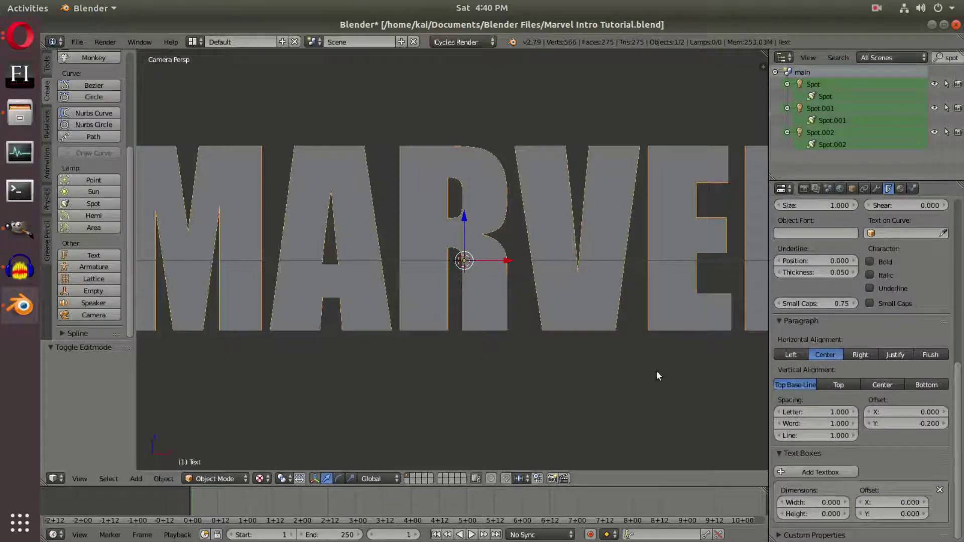
{"action": "scroll", "coordinate": [465, 324], "scroll_direction": "down", "scroll_amount": 8}
{"action": "key", "text": "s"}
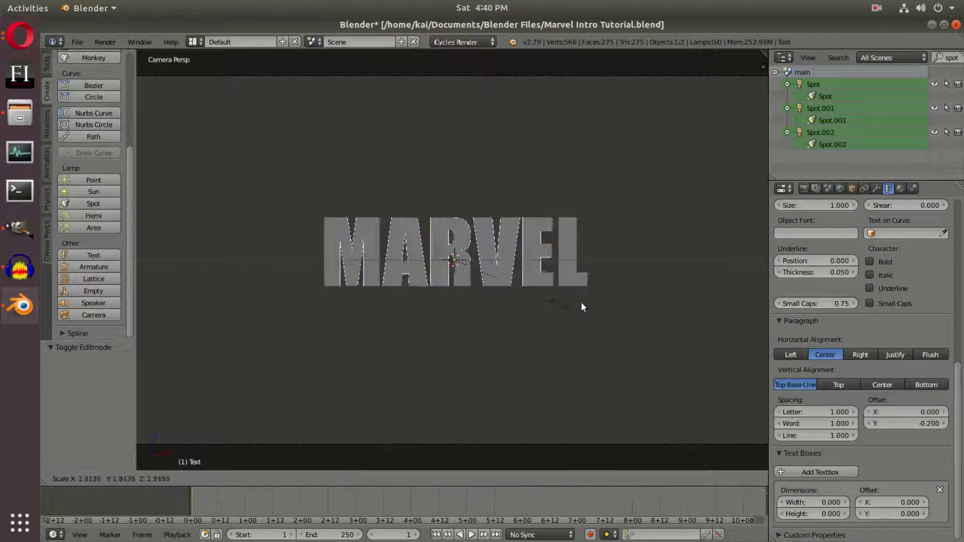
{"action": "left_click", "coordinate": [577, 306]}
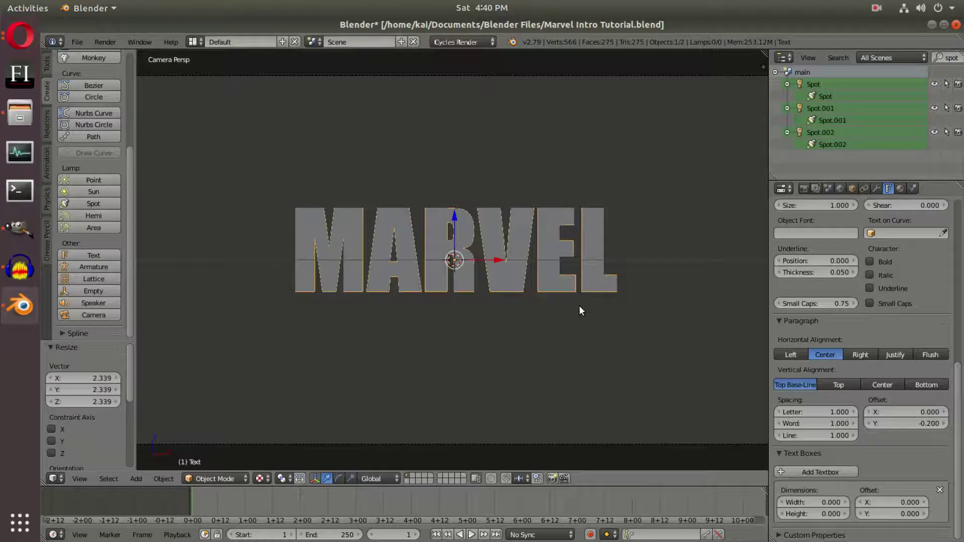
{"action": "scroll", "coordinate": [579, 306], "scroll_direction": "down", "scroll_amount": 1}
- Switch to Opera to examine the lettering proportions in the Marvel Intro HD video, and return to Blender
{"action": "left_click", "coordinate": [21, 36]}
{"action": "left_click", "coordinate": [80, 56]}
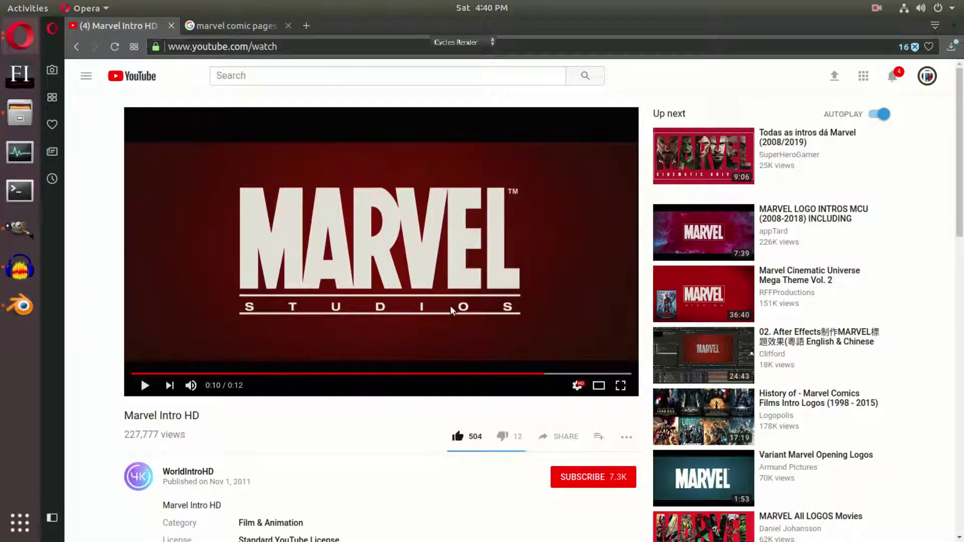
{"action": "left_click", "coordinate": [18, 300]}
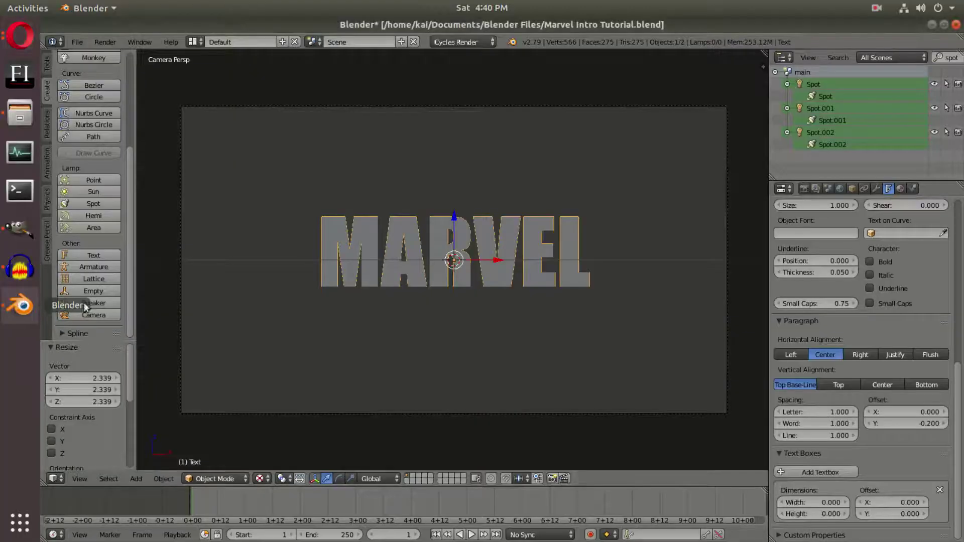
- Scale the MARVEL text up uniformly by about 1.042, and stretch it along Z by about 1.469 and 0.987
{"action": "key", "text": "s"}
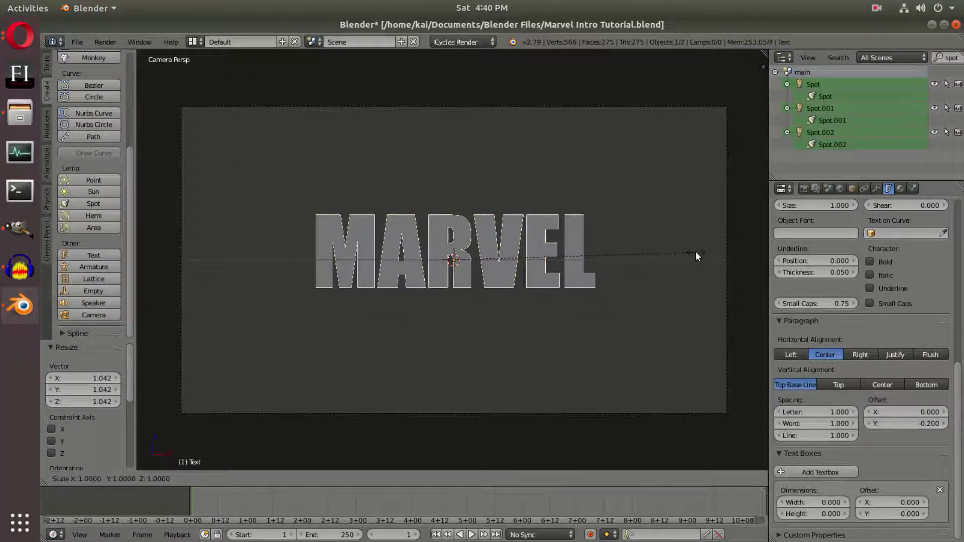
{"action": "right_click", "coordinate": [682, 253]}
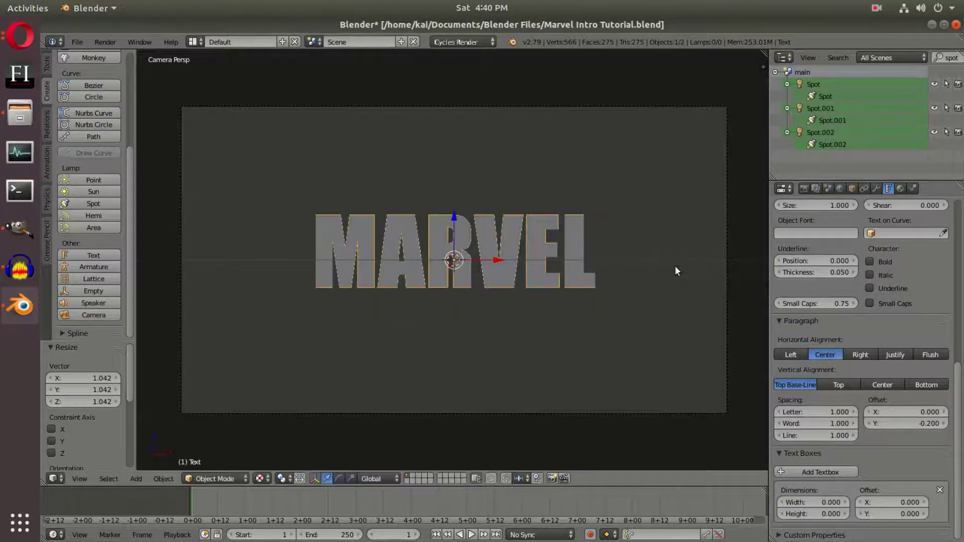
{"action": "key", "text": "s"}
{"action": "key", "text": "z"}
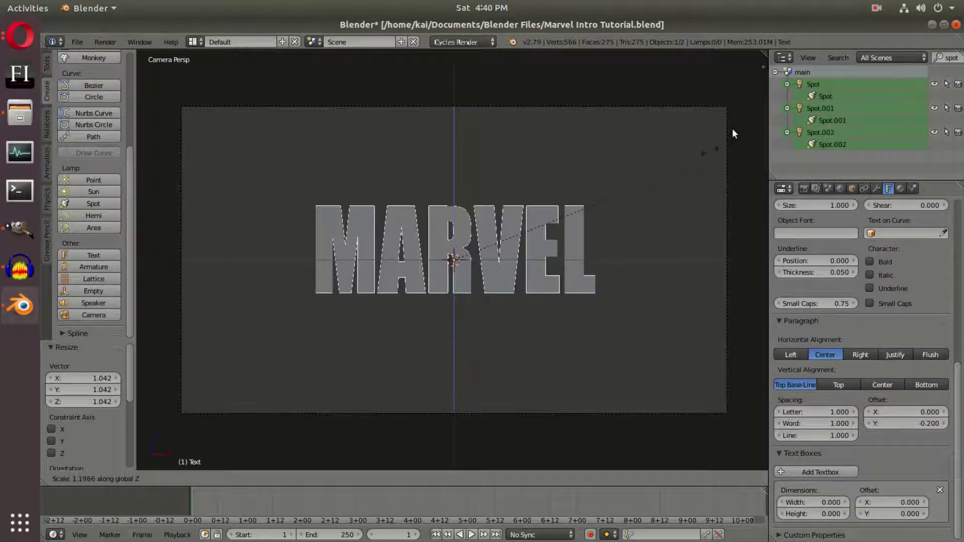
{"action": "left_click", "coordinate": [145, 163]}
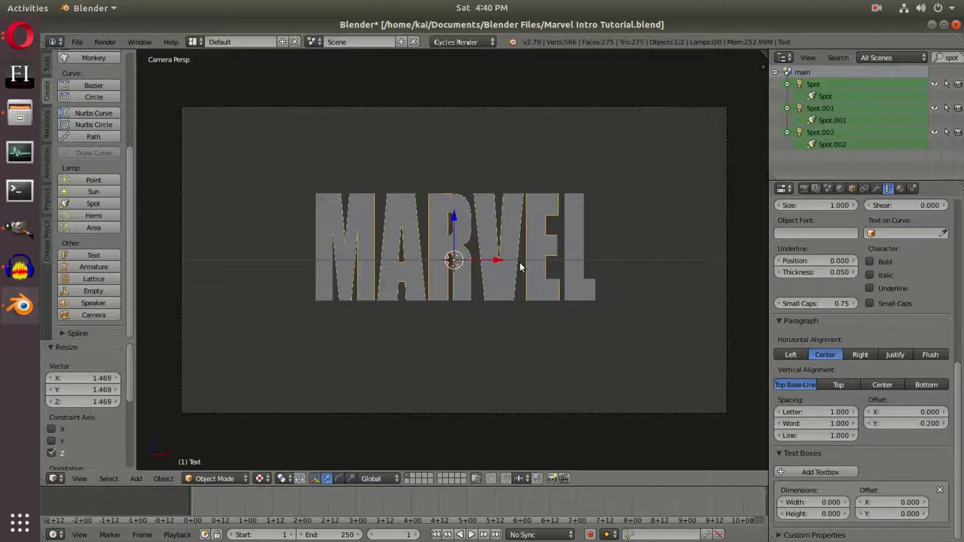
{"action": "scroll", "coordinate": [520, 261], "scroll_direction": "up", "scroll_amount": 1}
{"action": "key", "text": "s"}
{"action": "key", "text": "z"}
{"action": "left_click", "coordinate": [547, 263]}
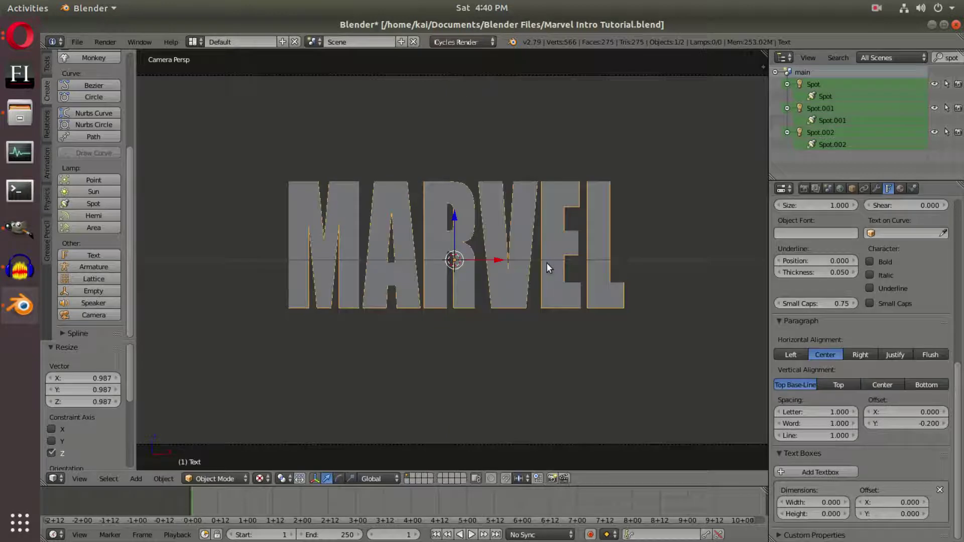
- Try letter spacings of 0.9 and 0.95 on the MARVEL text
{"action": "scroll", "coordinate": [668, 317], "scroll_direction": "down", "scroll_amount": 1}
{"action": "scroll", "coordinate": [640, 280], "scroll_direction": "up", "scroll_amount": 1}
{"action": "scroll", "coordinate": [617, 269], "scroll_direction": "up", "scroll_amount": 1}
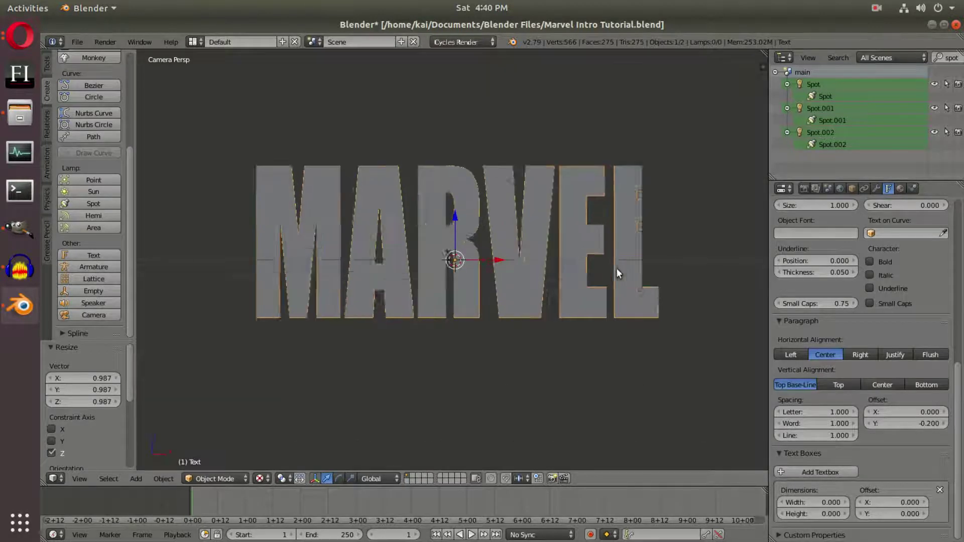
{"action": "scroll", "coordinate": [616, 269], "scroll_direction": "up", "scroll_amount": 2}
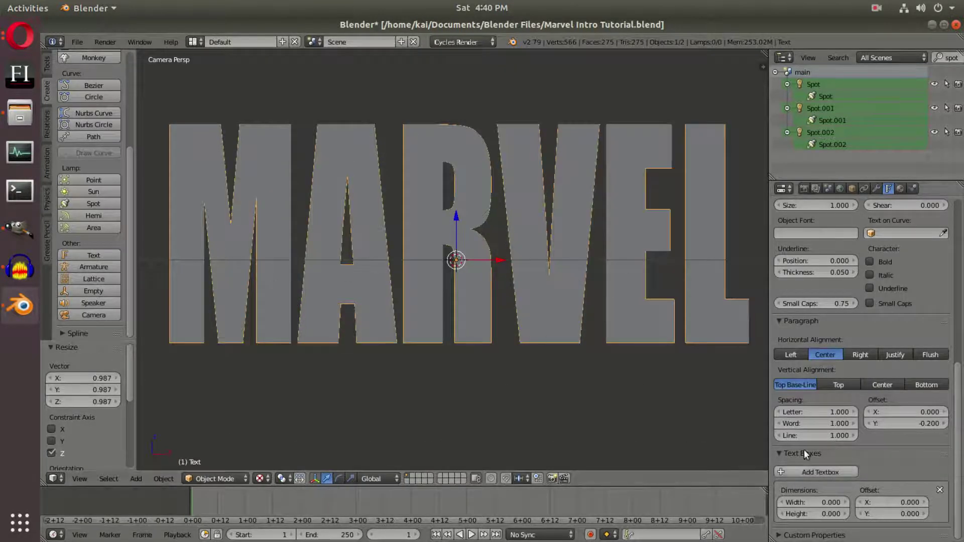
{"action": "left_click", "coordinate": [778, 407]}
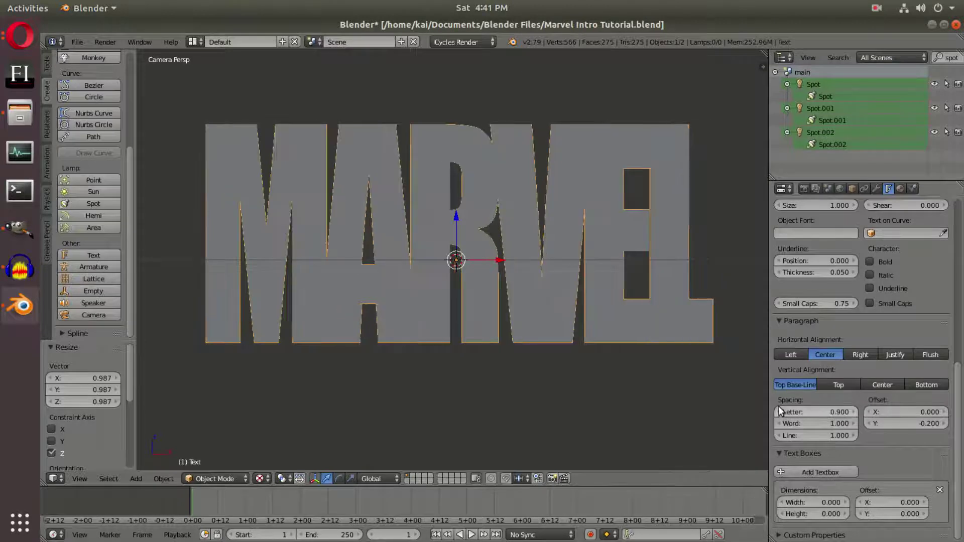
{"action": "left_click", "coordinate": [852, 410]}
{"action": "left_click", "coordinate": [819, 411]}
{"action": "left_click", "coordinate": [819, 411]}
{"action": "key", "text": "BackSpace"}
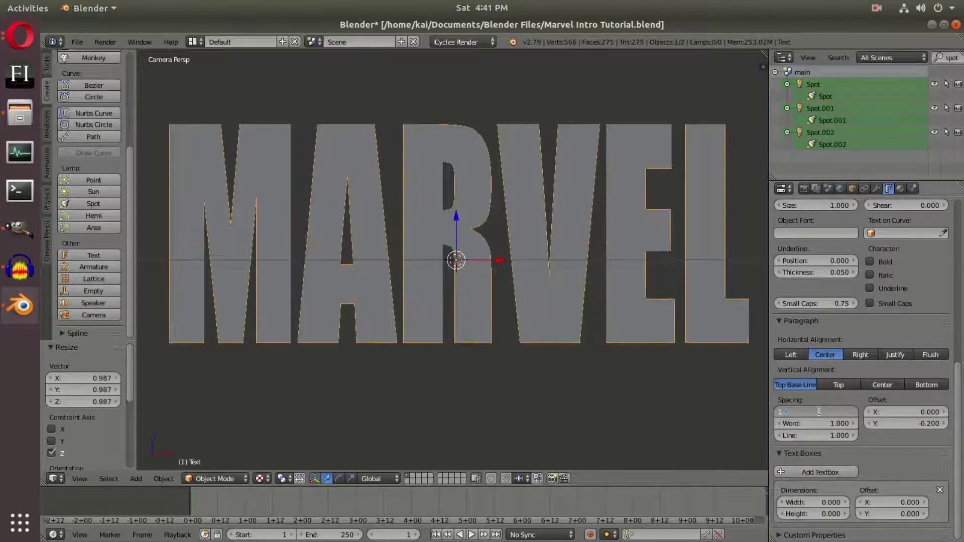
{"action": "type", "text": "0.95"}
{"action": "key", "text": "Return"}
- Set the MARVEL text's letter spacing to 0.94
{"action": "left_click", "coordinate": [828, 412]}
{"action": "type", "text": "0.96"}
{"action": "key", "text": "BackSpace"}
{"action": "type", "text": "4"}
{"action": "key", "text": "Return"}
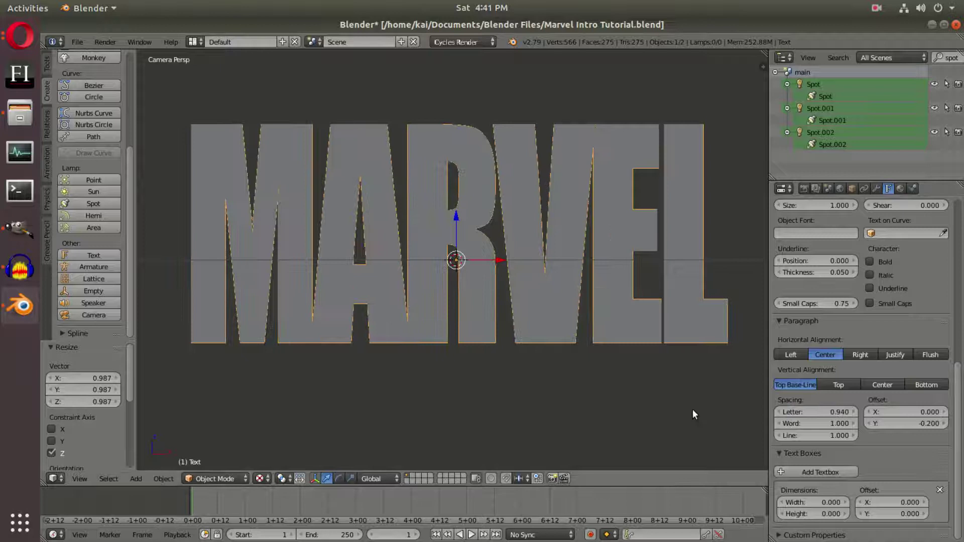
- Widen the MARVEL text along X by a factor of about 1.066
{"action": "scroll", "coordinate": [653, 369], "scroll_direction": "down", "scroll_amount": 5}
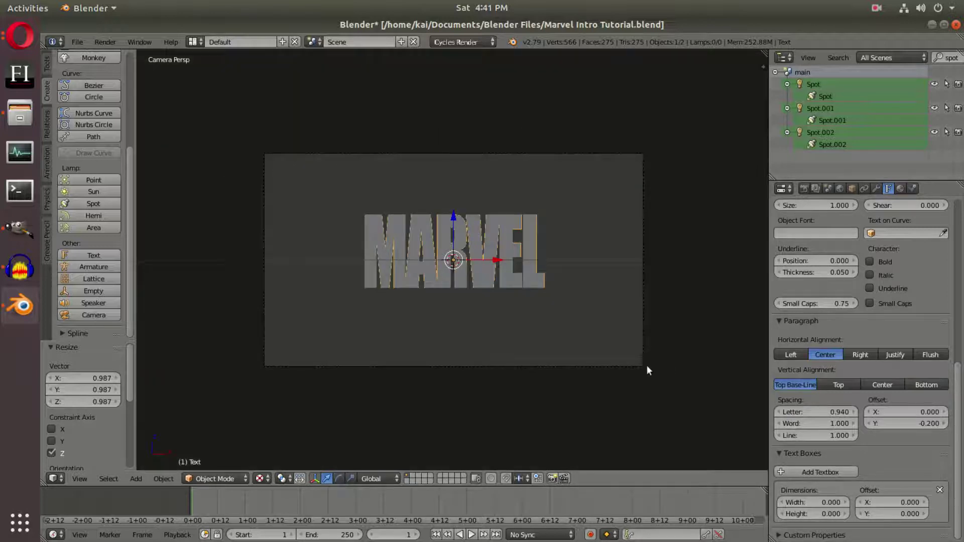
{"action": "scroll", "coordinate": [647, 371], "scroll_direction": "up", "scroll_amount": 3}
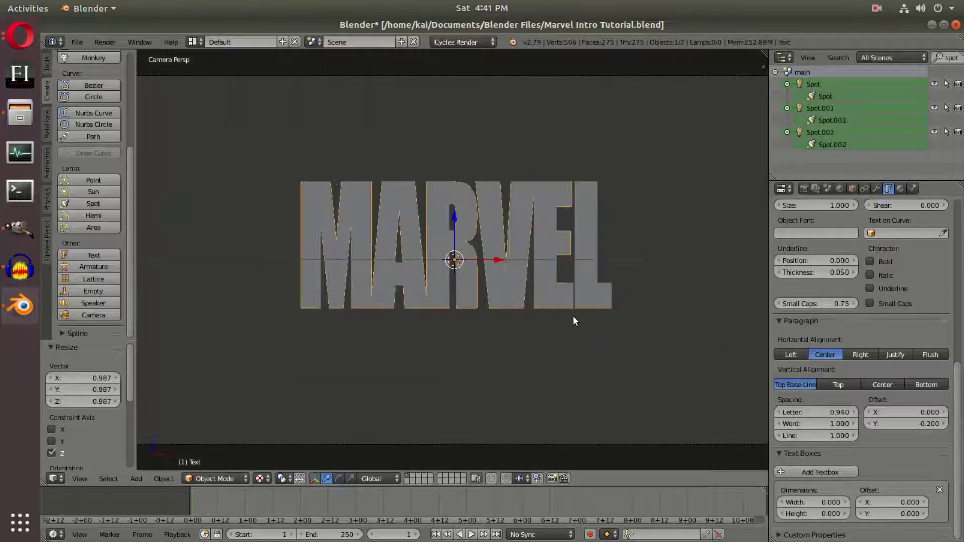
{"action": "key", "text": "s"}
{"action": "key", "text": "x"}
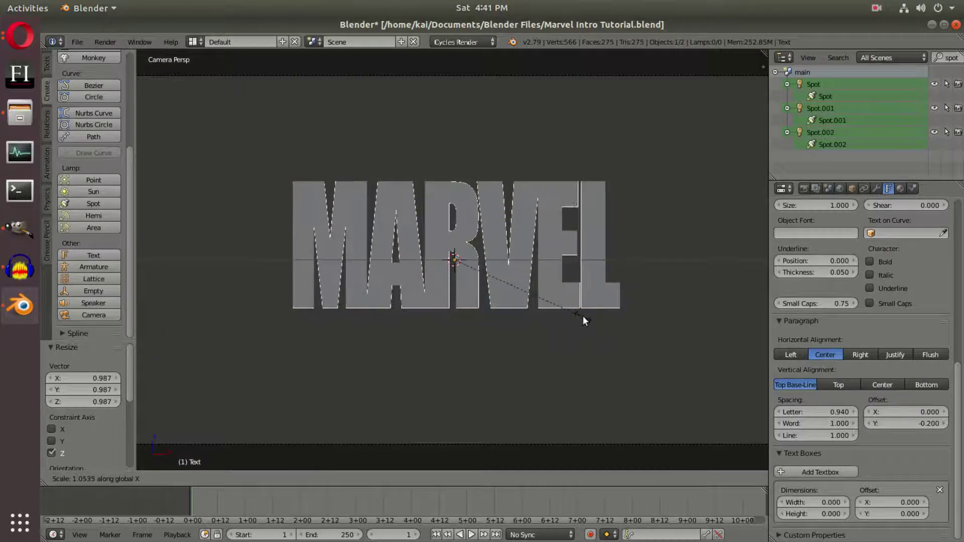
{"action": "left_click", "coordinate": [583, 316]}
- Try a letter spacing of 0.93 on the widened text and restore it to 0.94
{"action": "scroll", "coordinate": [603, 331], "scroll_direction": "up", "scroll_amount": 1}
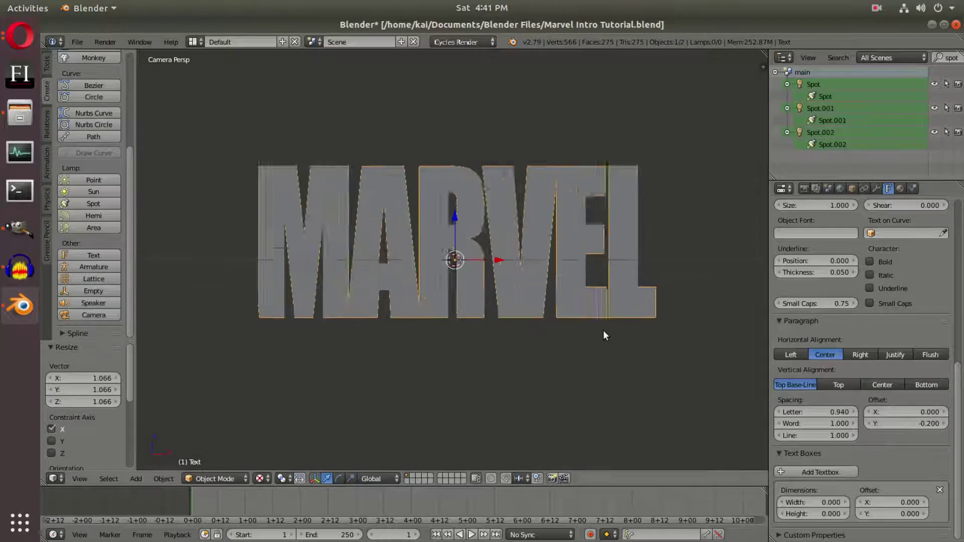
{"action": "left_click", "coordinate": [816, 412]}
{"action": "type", "text": "0.93"}
{"action": "key", "text": "Return"}
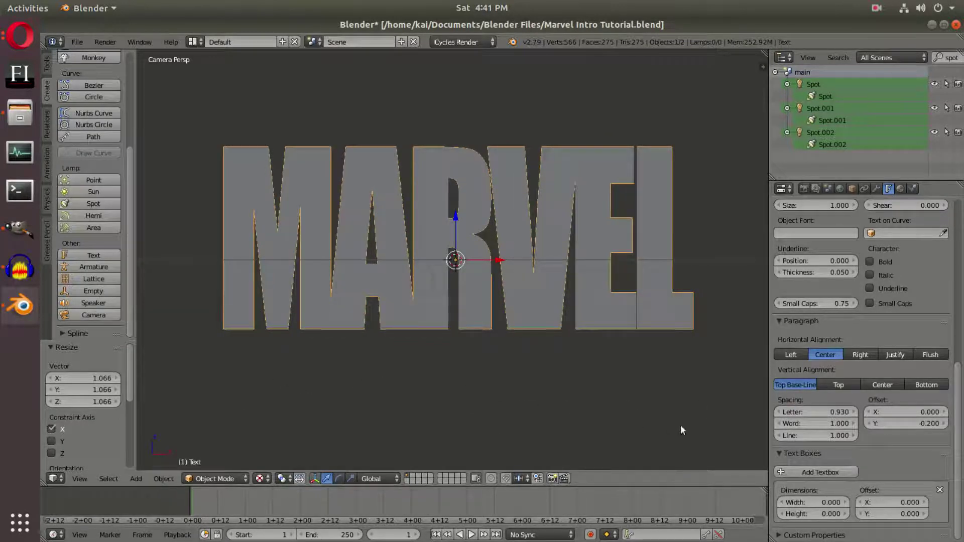
{"action": "left_click", "coordinate": [829, 412]}
{"action": "type", "text": "0.94"}
{"action": "key", "text": "Return"}
{"action": "scroll", "coordinate": [451, 314], "scroll_direction": "down", "scroll_amount": 3}
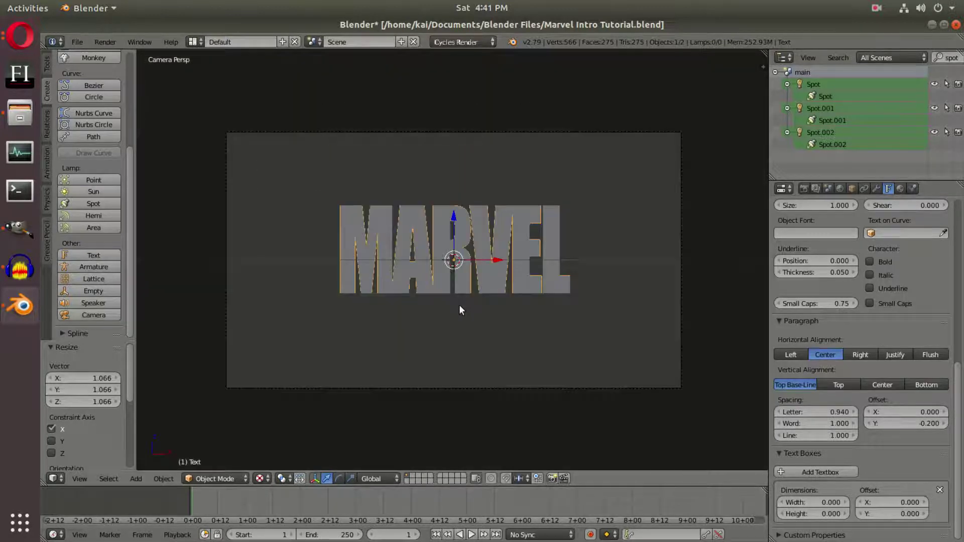
- Set the MARVEL text's vertical (Y) offset to -0.25
{"action": "scroll", "coordinate": [596, 269], "scroll_direction": "up", "scroll_amount": 4}
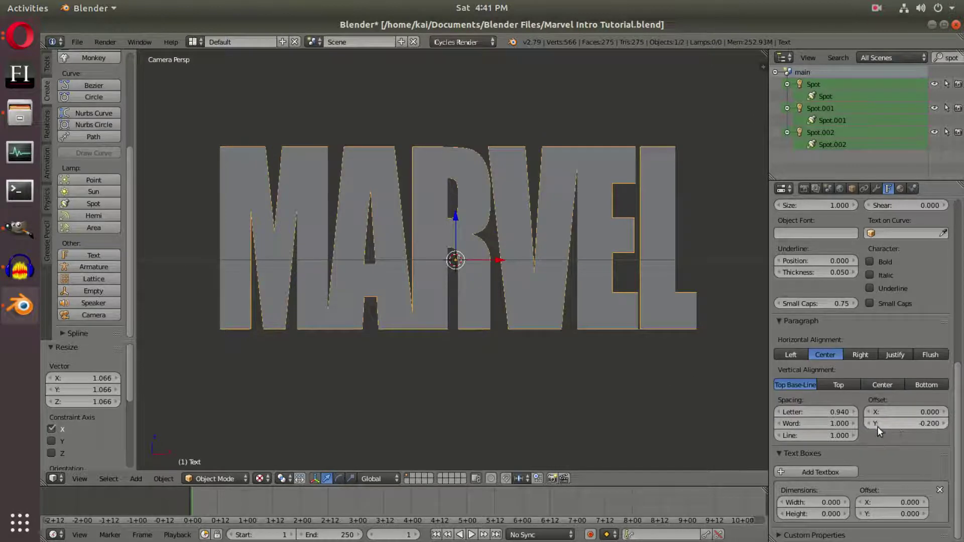
{"action": "left_click", "coordinate": [871, 423]}
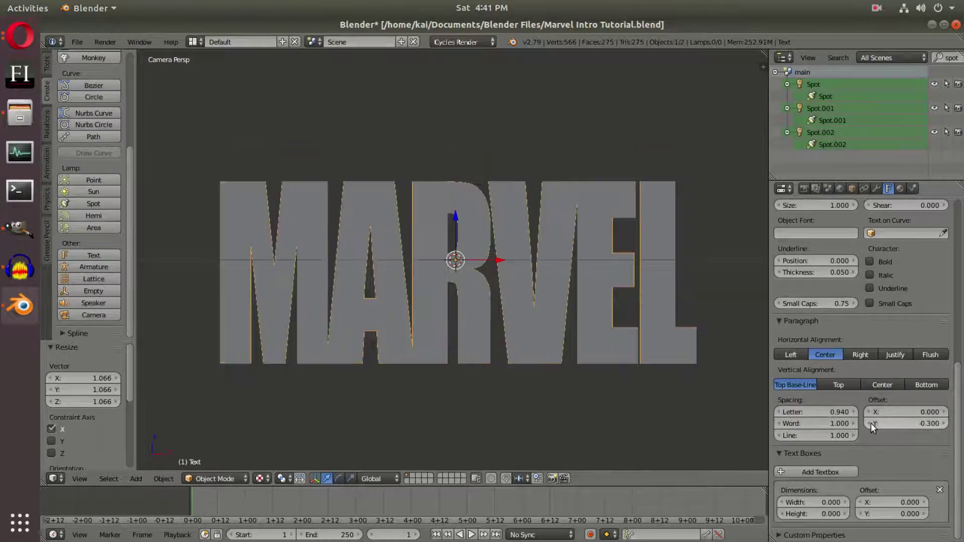
{"action": "left_click", "coordinate": [921, 425]}
{"action": "type", "text": "-0.25"}
{"action": "key", "text": "Return"}
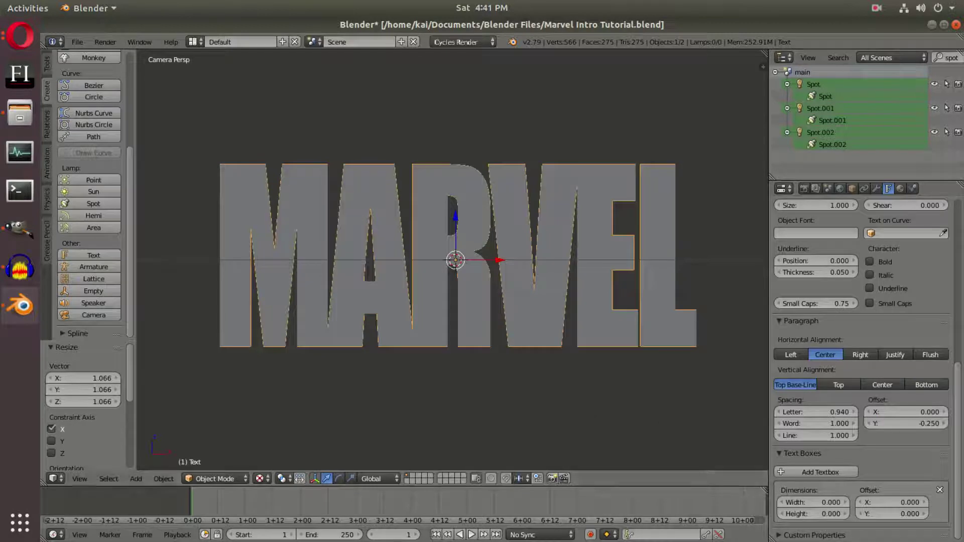
- Scale the MARVEL text down uniformly by a factor of about 0.965 within the camera frame
{"action": "scroll", "coordinate": [593, 374], "scroll_direction": "down", "scroll_amount": 4}
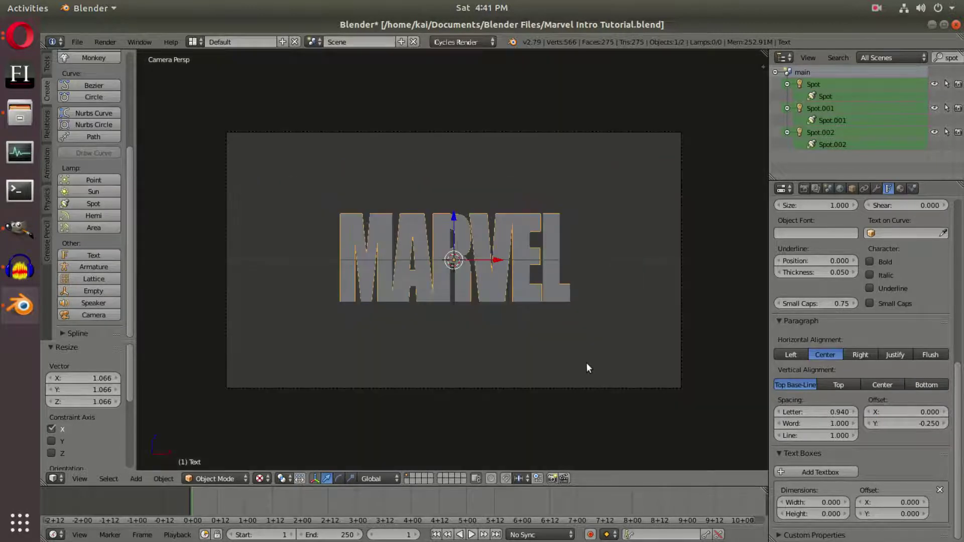
{"action": "scroll", "coordinate": [587, 364], "scroll_direction": "up", "scroll_amount": 1}
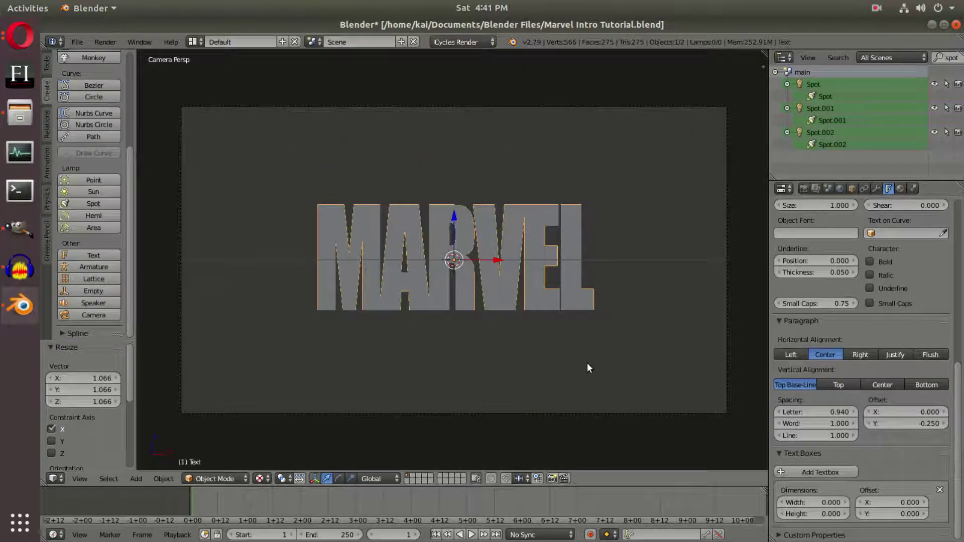
{"action": "scroll", "coordinate": [522, 316], "scroll_direction": "down", "scroll_amount": 3}
{"action": "scroll", "coordinate": [523, 308], "scroll_direction": "up", "scroll_amount": 3}
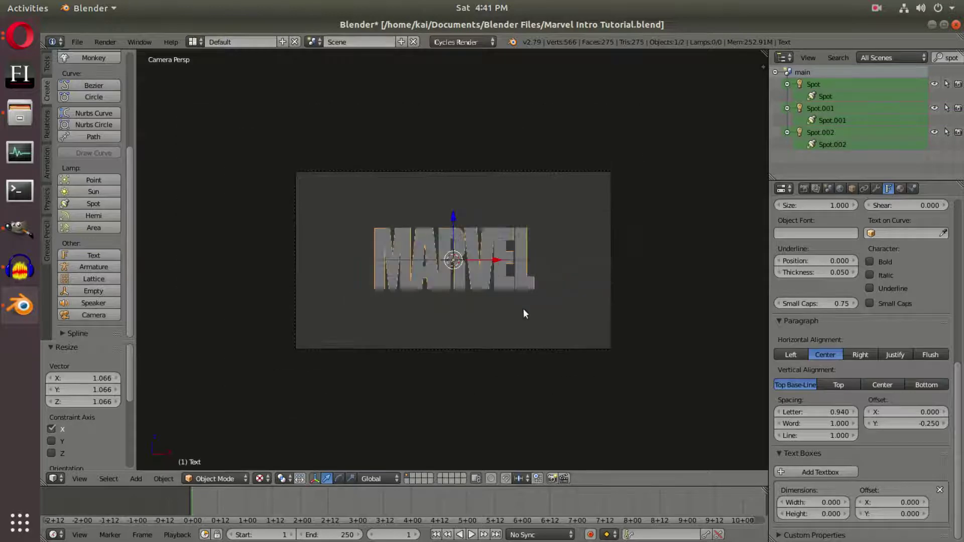
{"action": "key", "text": "s"}
{"action": "left_click", "coordinate": [696, 300]}
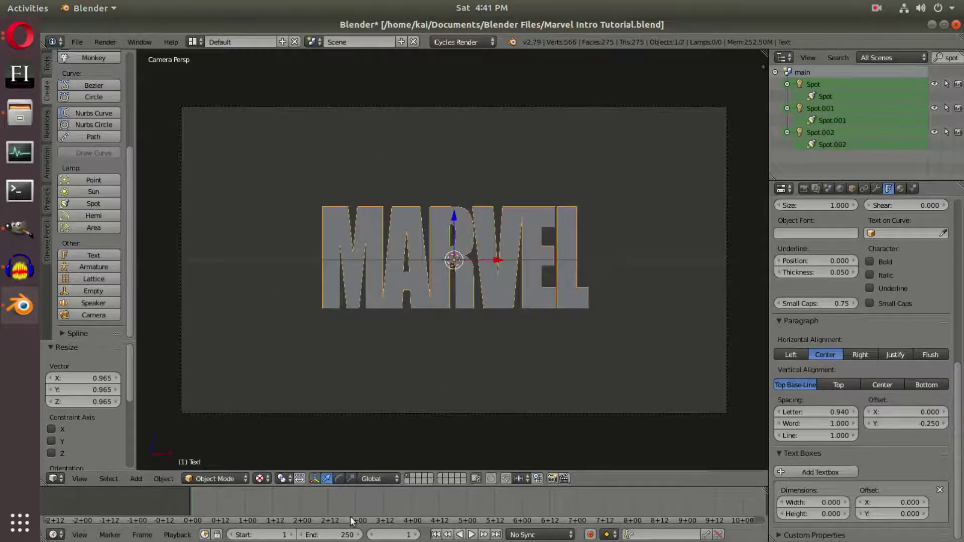
- Set the animation's start frame to 0 and make frame 0 the current frame
{"action": "left_click", "coordinate": [230, 535]}
{"action": "left_click", "coordinate": [191, 498]}
{"action": "key", "text": "alt+a"}
{"action": "key", "text": "Escape"}
{"action": "scroll", "coordinate": [273, 500], "scroll_direction": "down", "scroll_amount": 2}
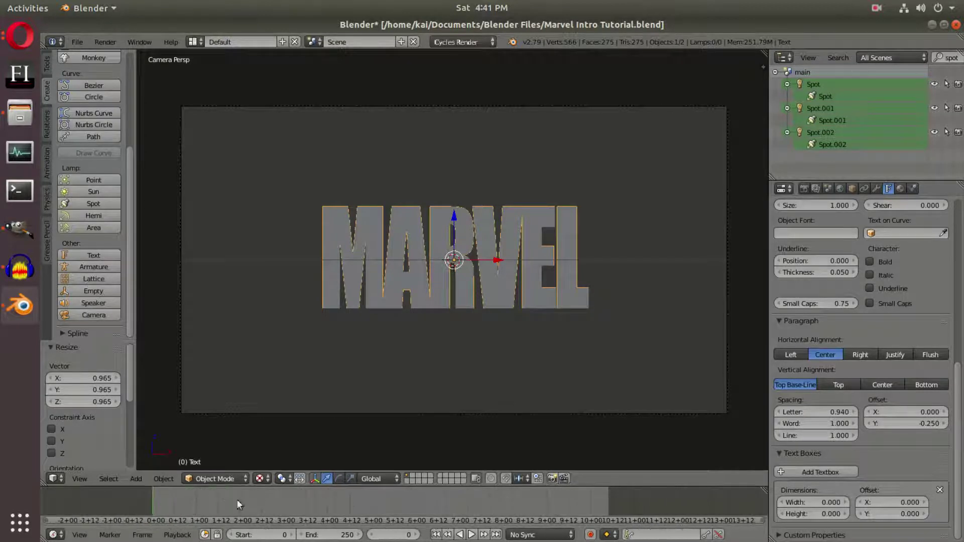
- Rename the scene containing the MARVEL text as words
{"action": "left_click", "coordinate": [333, 40]}
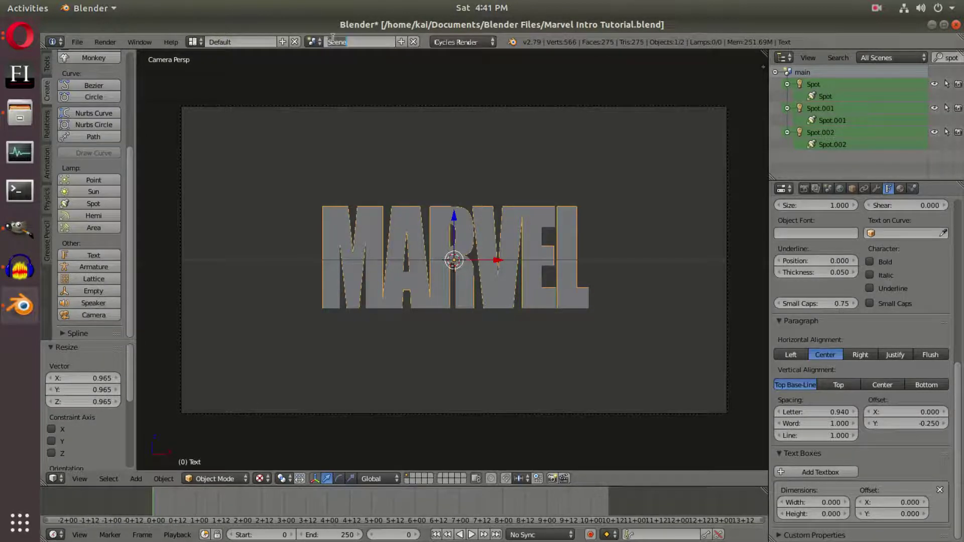
{"action": "type", "text": "main"}
{"action": "type", "text": "s"}
{"action": "key", "text": "Return"}
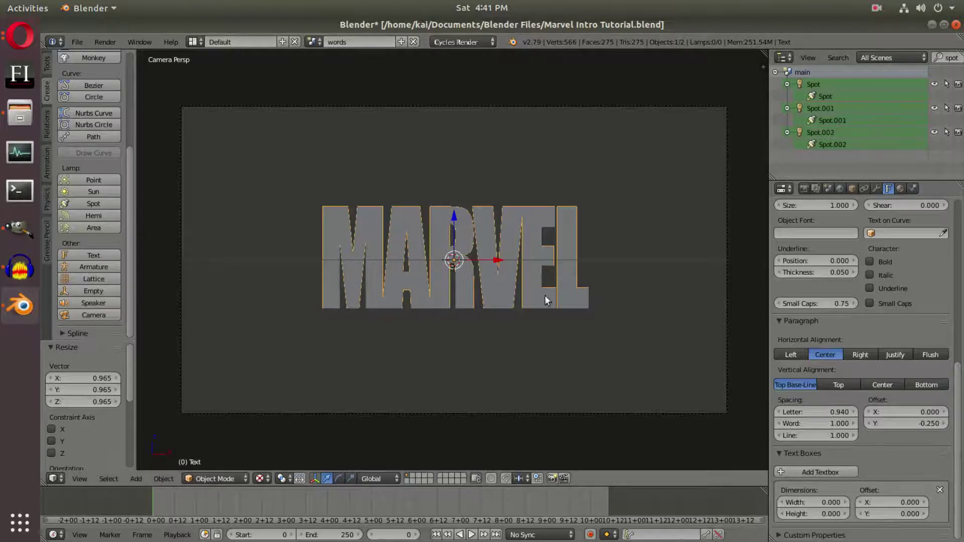
{"action": "scroll", "coordinate": [544, 295], "scroll_direction": "down", "scroll_amount": 2}
{"action": "scroll", "coordinate": [545, 296], "scroll_direction": "up", "scroll_amount": 2}
{"action": "mouse_move", "coordinate": [544, 295]}
{"action": "middle_mouse_down"}
{"action": "mouse_move", "coordinate": [475, 336]}
{"action": "mouse_move", "coordinate": [501, 344]}
{"action": "mouse_move", "coordinate": [553, 334]}
{"action": "mouse_move", "coordinate": [442, 309]}
{"action": "mouse_move", "coordinate": [559, 297]}
{"action": "middle_mouse_up"}
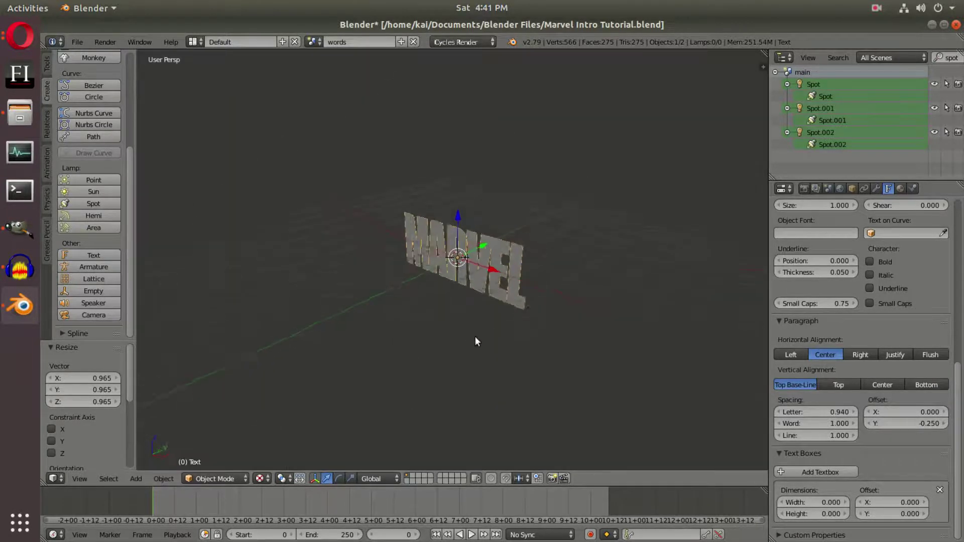
{"action": "key", "text": "KP_0"}
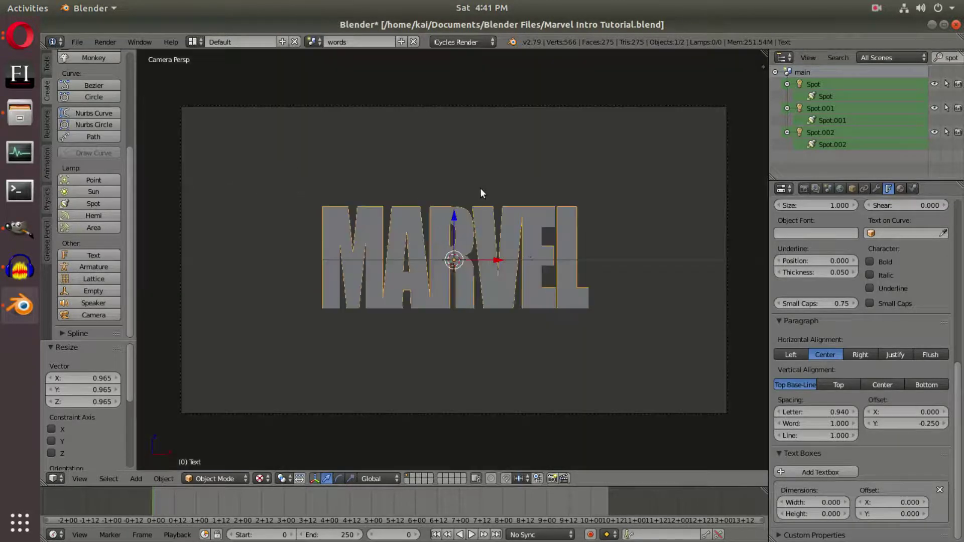
- Create a new empty scene and add a camera at its origin
{"action": "left_click", "coordinate": [398, 43]}
{"action": "left_click", "coordinate": [394, 62]}
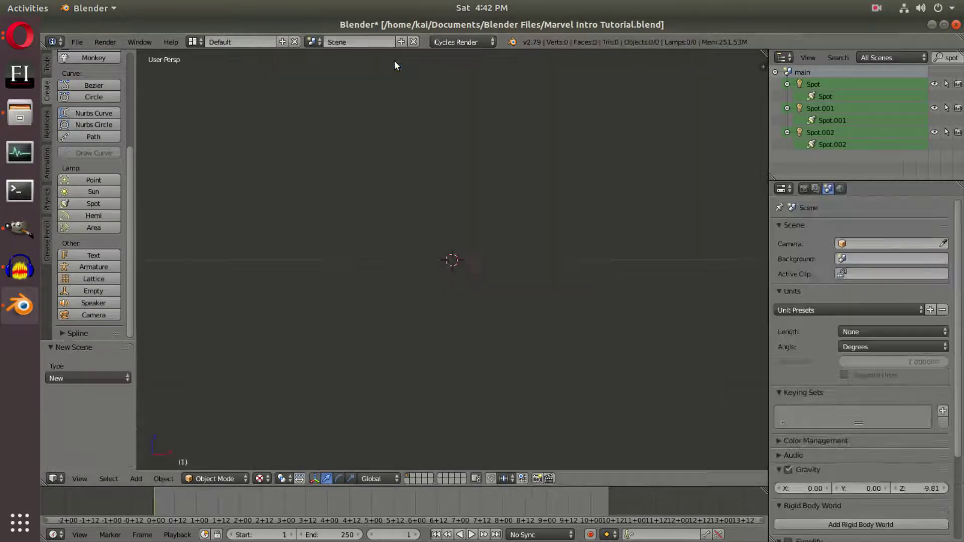
{"action": "middle_click_drag", "start_coordinate": [575, 246], "coordinate": [550, 273]}
{"action": "key", "text": "KP_1"}
{"action": "key", "text": "shift+a"}
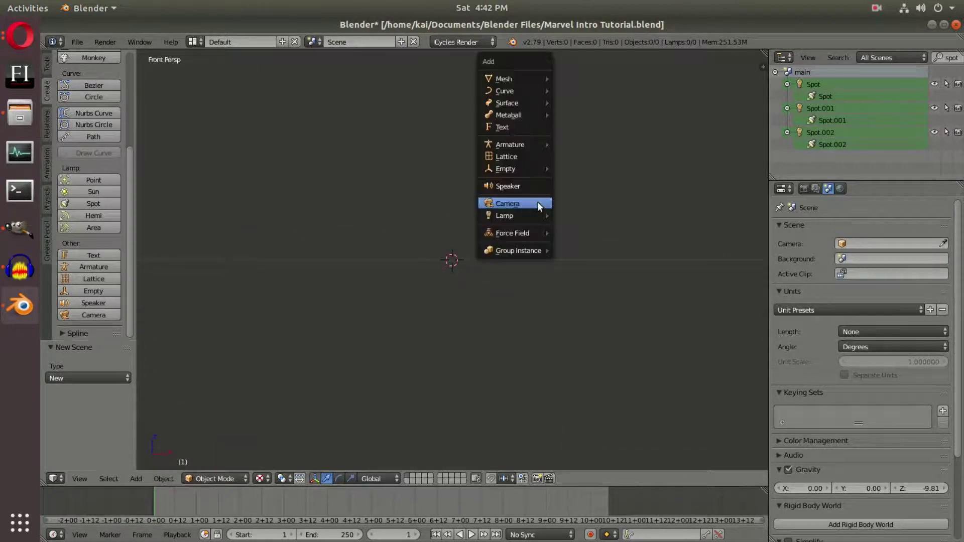
{"action": "left_click", "coordinate": [538, 201]}
- Move the new camera back along Y by about -10.65 units
{"action": "middle_click_drag", "start_coordinate": [540, 205], "coordinate": [419, 242]}
{"action": "left_click_drag", "start_coordinate": [502, 261], "coordinate": [149, 260]}
{"action": "middle_click_drag", "start_coordinate": [314, 269], "coordinate": [397, 279]}
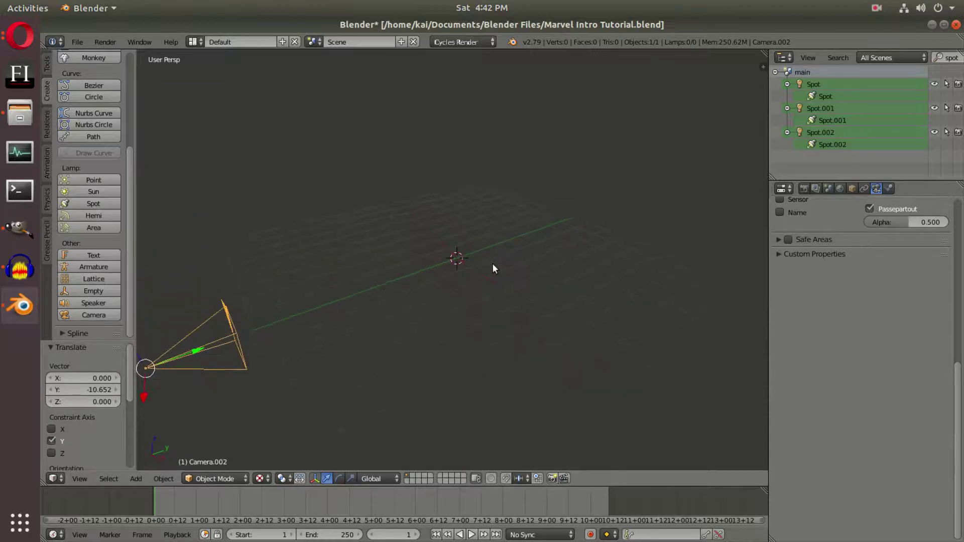
- Add a plane at the origin and rotate it 90° about X so it faces the camera
{"action": "key", "text": "shift+a"}
{"action": "mouse_move", "coordinate": [495, 141]}
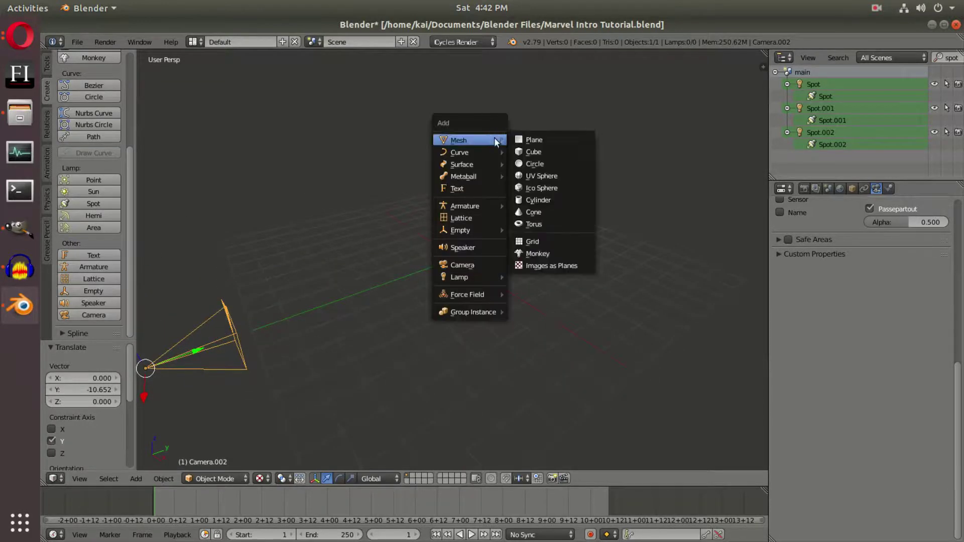
{"action": "left_click", "coordinate": [538, 140]}
{"action": "middle_click_drag", "start_coordinate": [467, 306], "coordinate": [518, 309]}
{"action": "key", "text": "KP_0"}
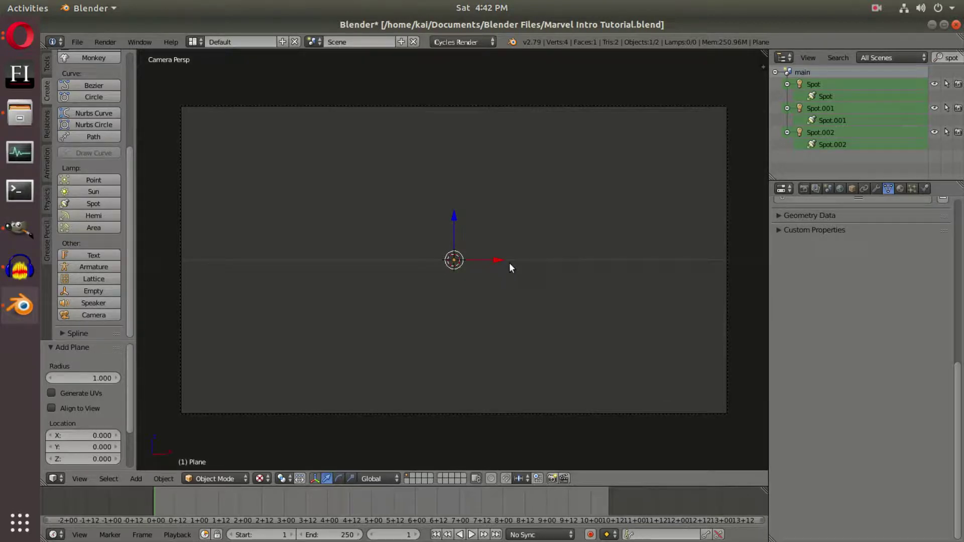
{"action": "key", "text": "r"}
{"action": "key", "text": "x"}
{"action": "key", "text": "9"}
{"action": "key", "text": "0"}
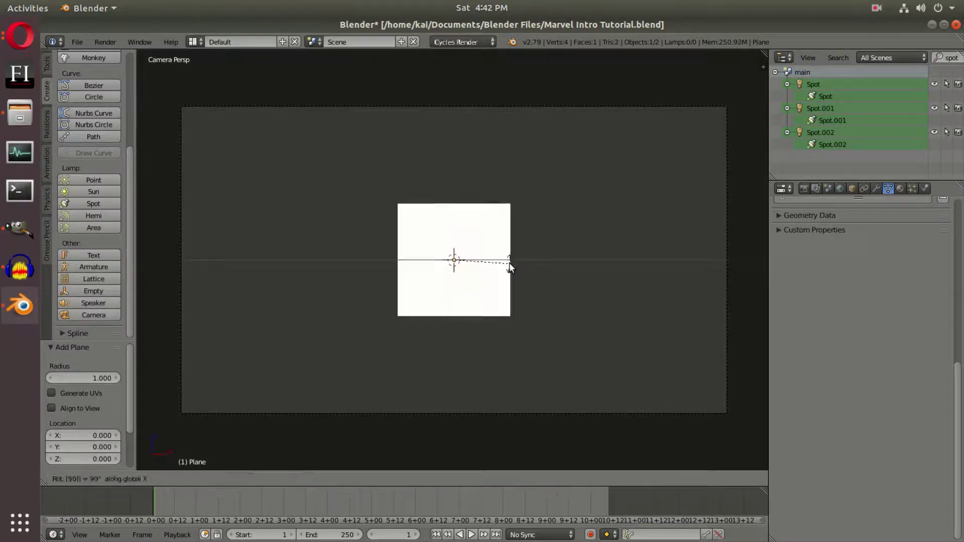
{"action": "key", "text": "Return"}
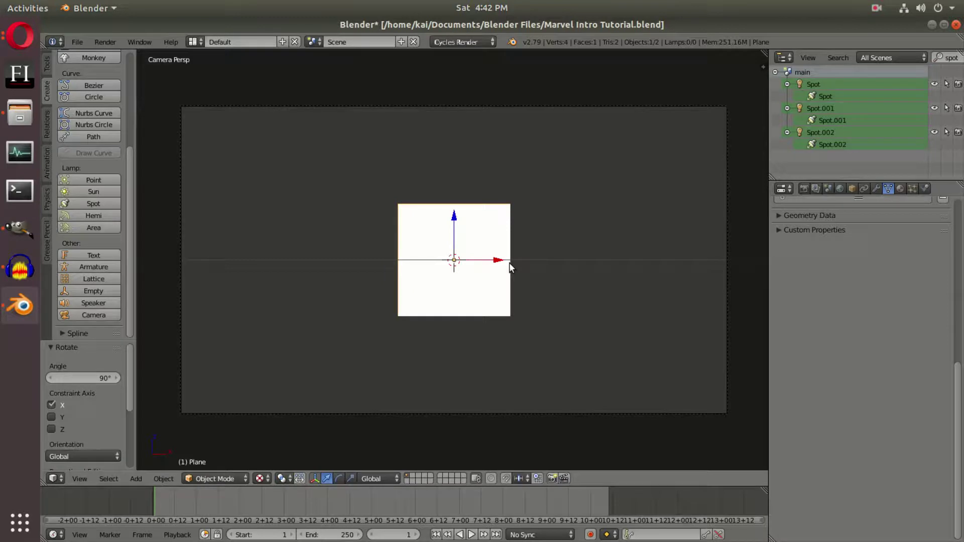
- Scale the plane by about 4.999 along X and 2.894 along Z to cover the camera frame
{"action": "scroll", "coordinate": [509, 263], "scroll_direction": "down", "scroll_amount": 2}
{"action": "key", "text": "s"}
{"action": "key", "text": "x"}
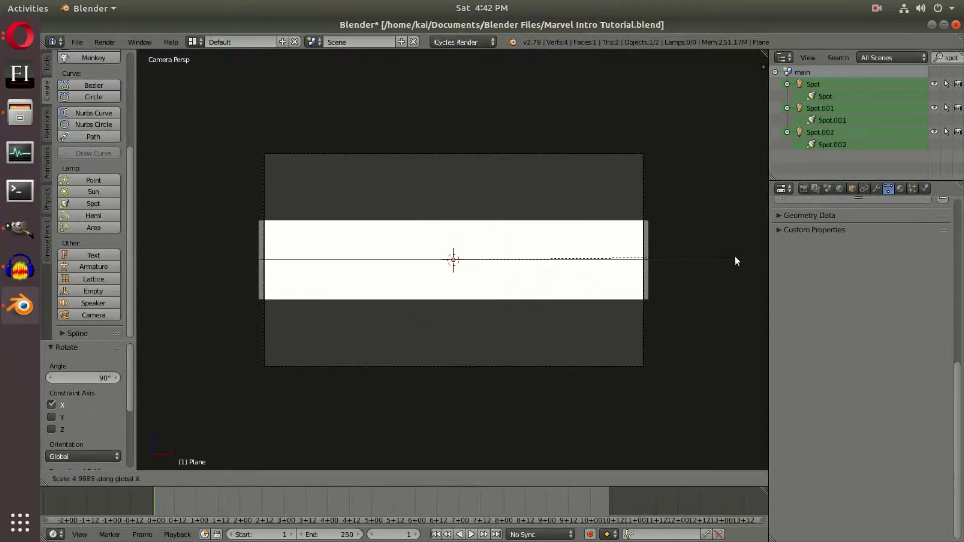
{"action": "left_click", "coordinate": [735, 258]}
{"action": "key", "text": "s"}
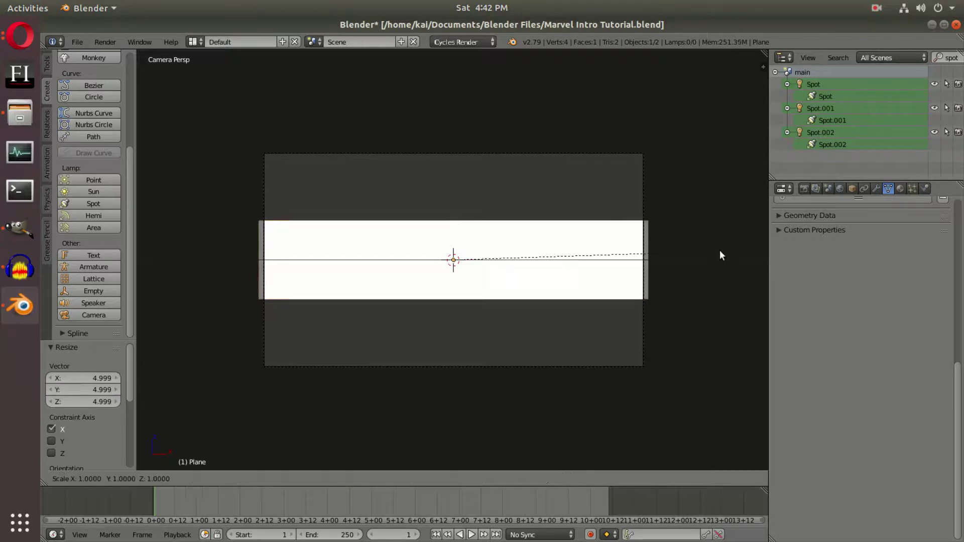
{"action": "key", "text": "z"}
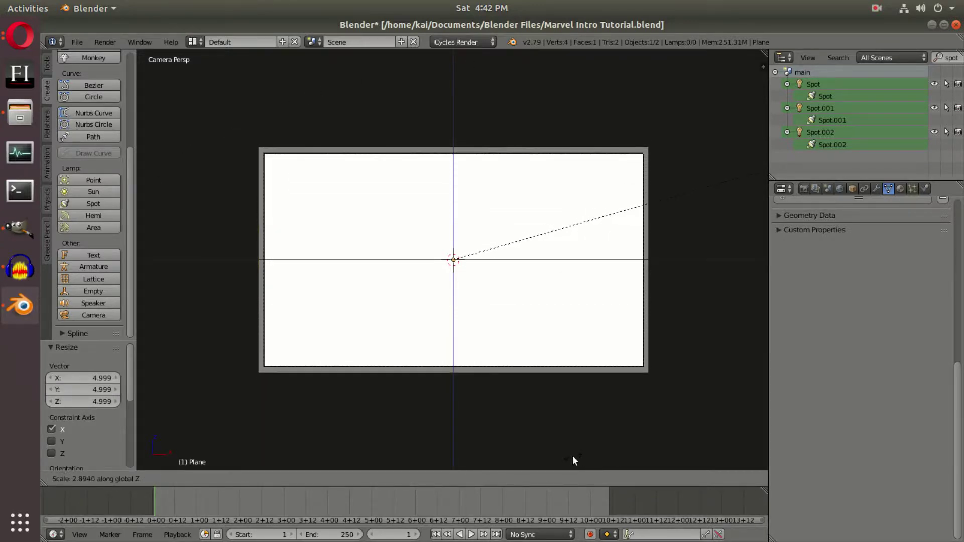
{"action": "left_click", "coordinate": [572, 455]}
{"action": "scroll", "coordinate": [250, 193], "scroll_direction": "up", "scroll_amount": 2}
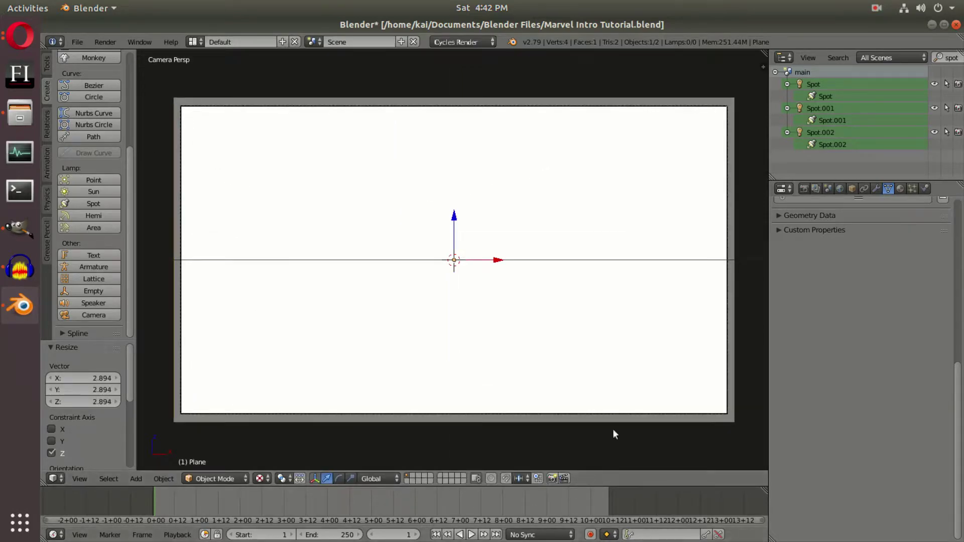